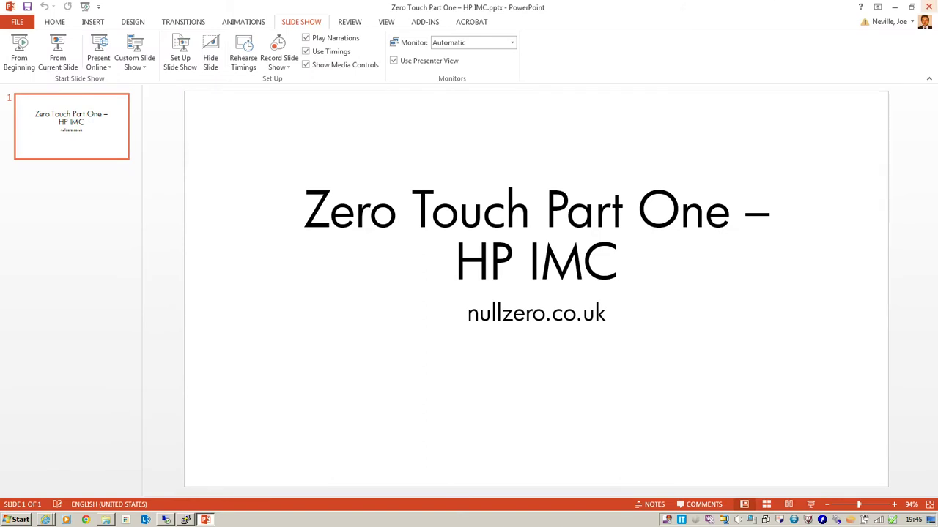
Step: Switch from the presentation to the remote desktop session and open the BIMS Configuration Templates page in Intelligent Management Center
click(879, 5)
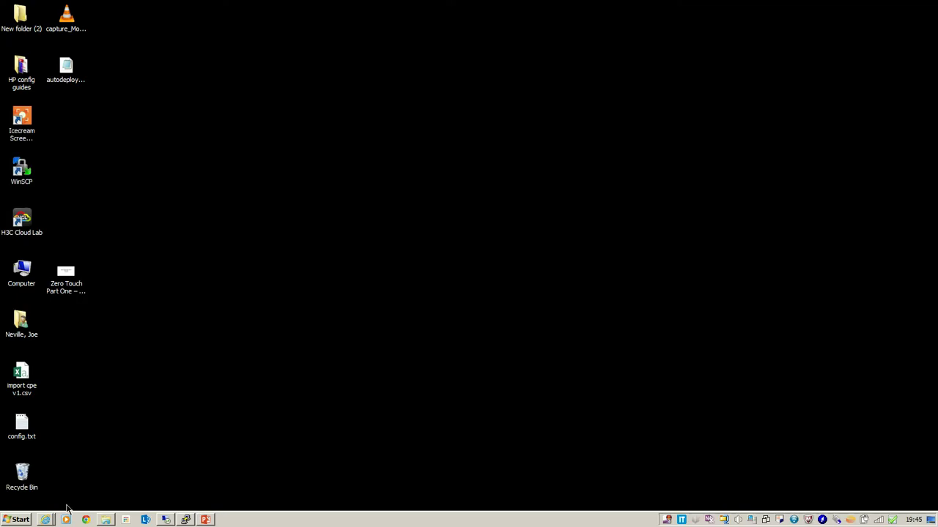
click(166, 519)
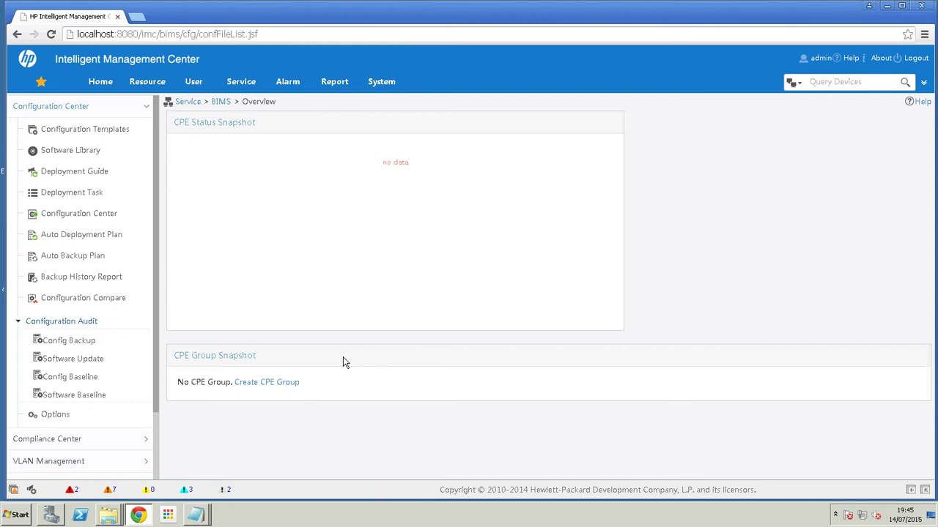
click(245, 85)
mouse_move(238, 154)
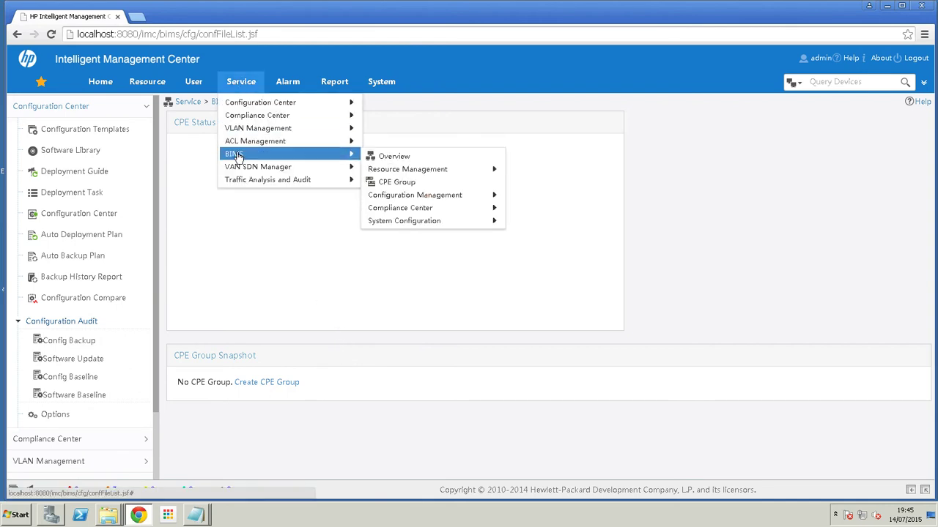
mouse_move(437, 197)
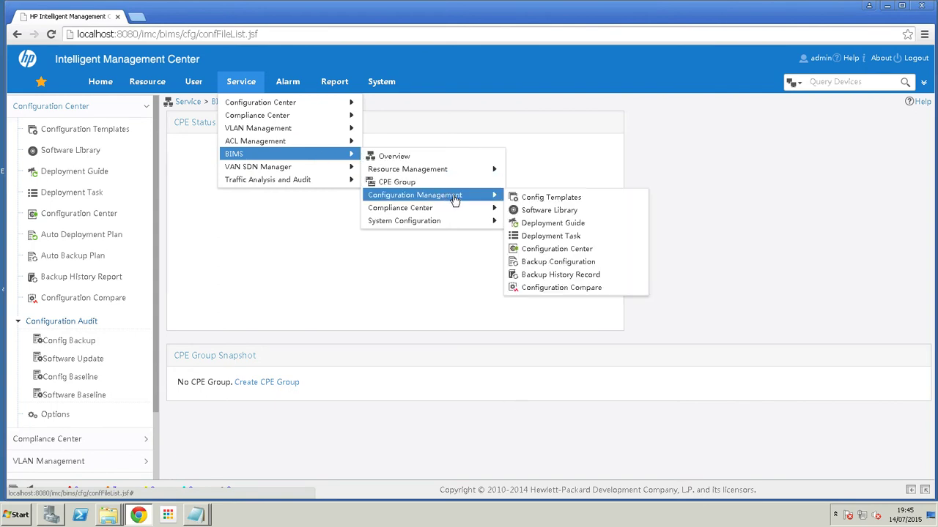
click(555, 198)
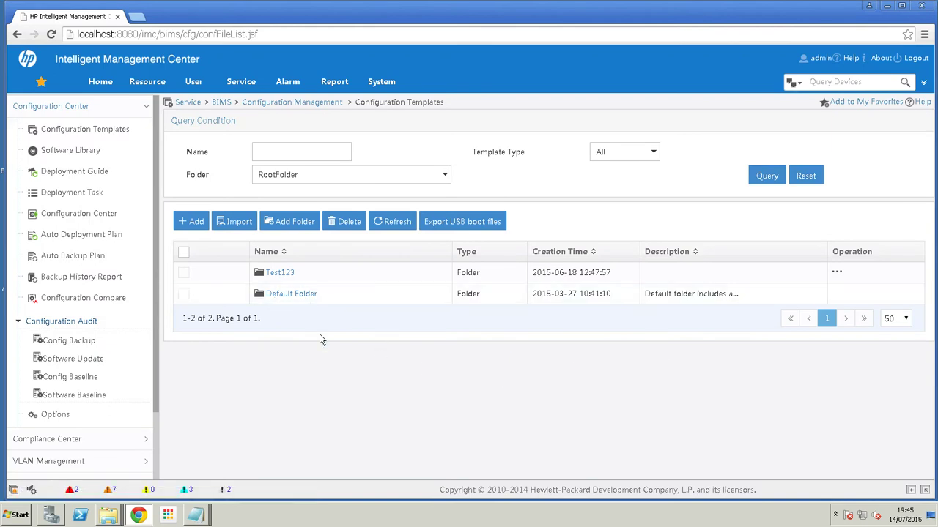
Step: Add a configuration template folder named customera
click(304, 219)
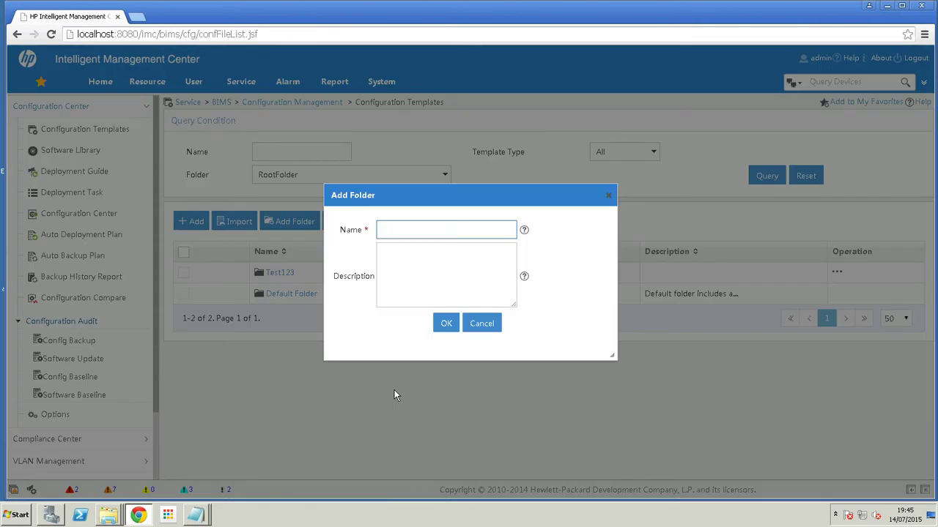
text(customera)
click(446, 325)
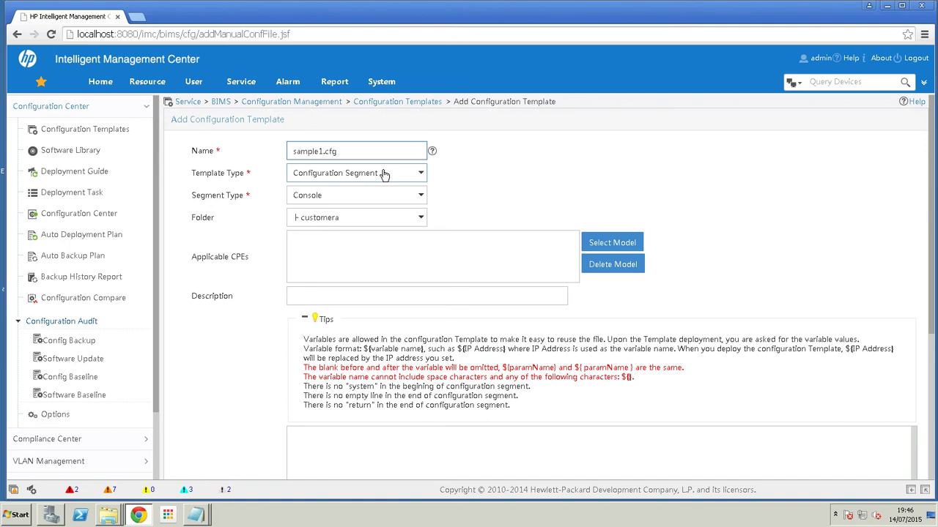
Step: Set the sample1.cfg template's type to Configuration File and fill its content with the full text copied from sample config.txt
click(425, 174)
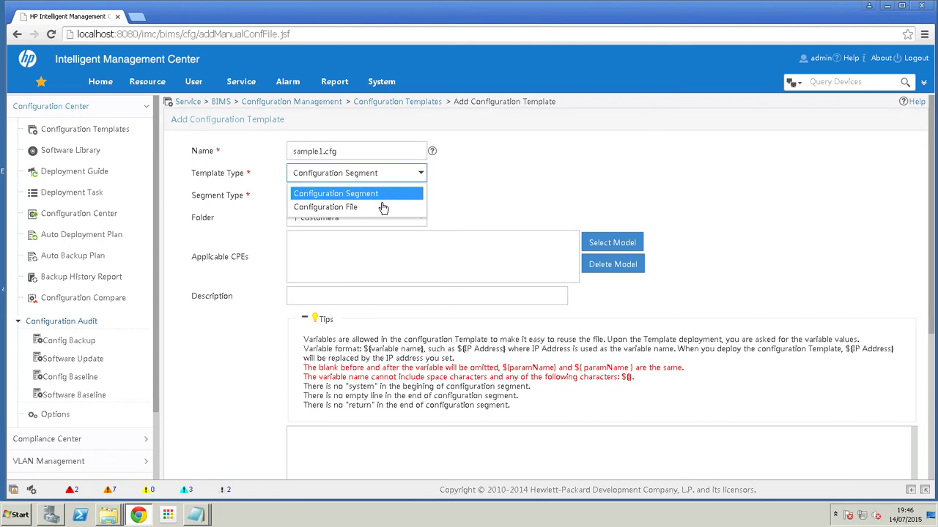
click(380, 207)
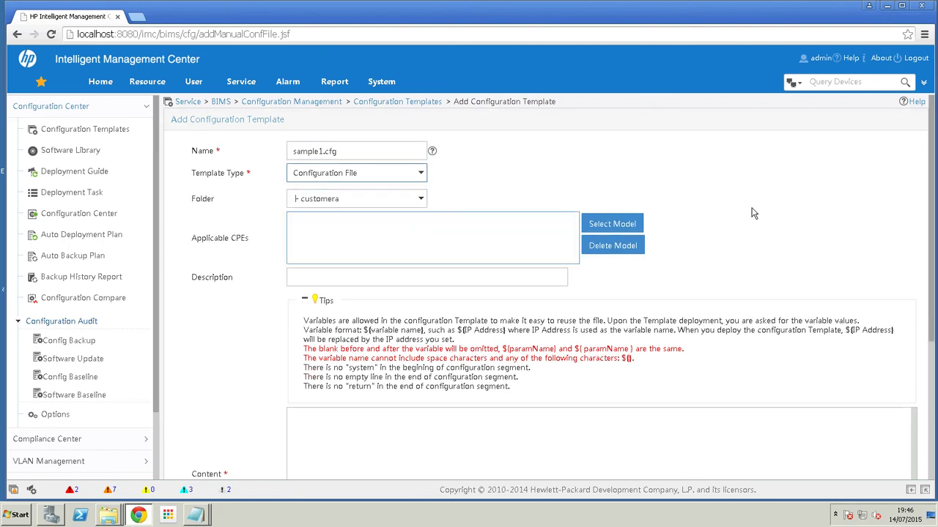
drag(931, 180, 929, 312)
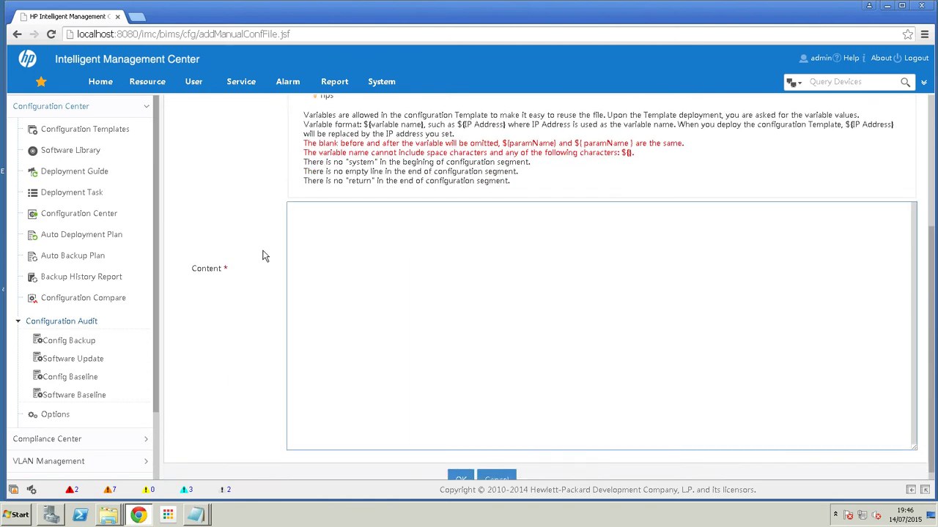
click(227, 289)
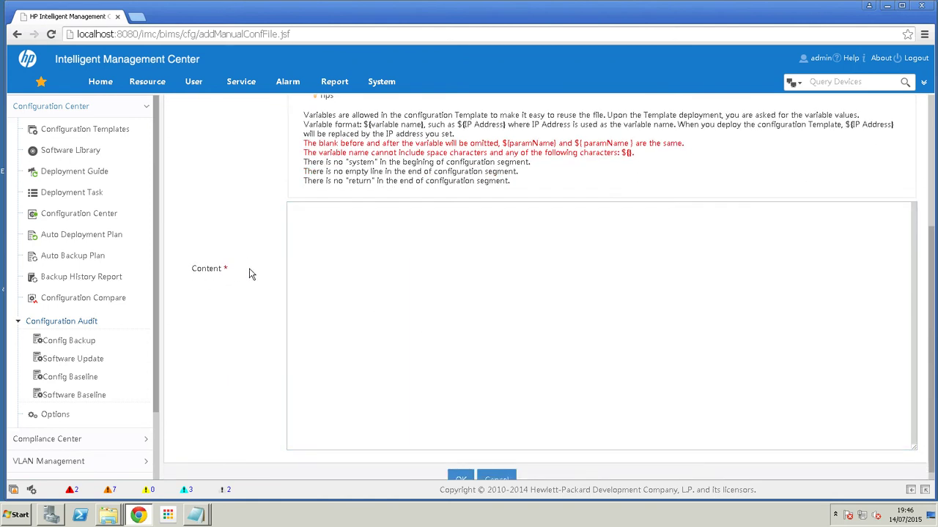
click(320, 228)
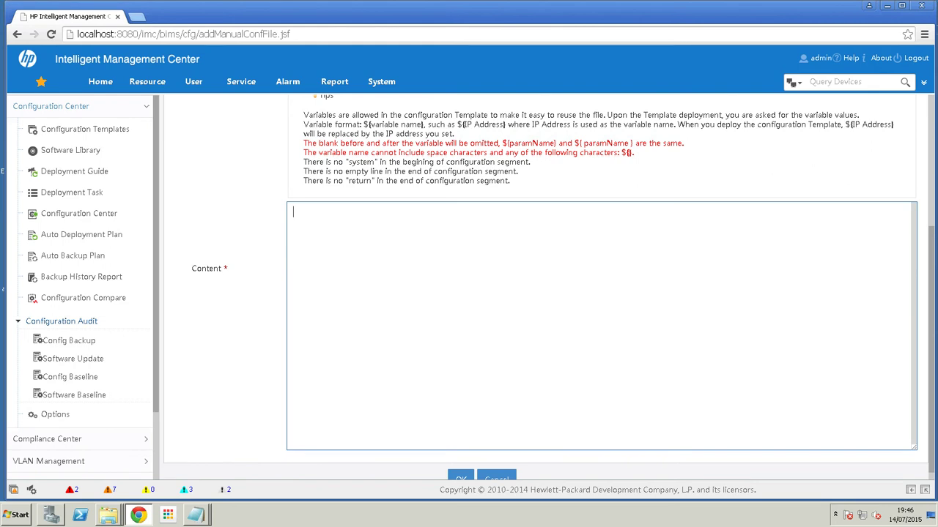
click(887, 6)
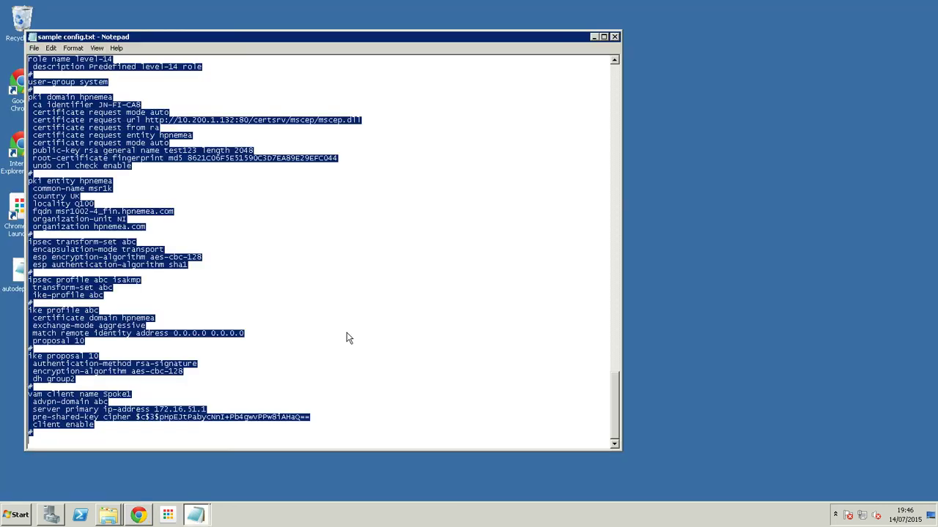
click(293, 266)
key(ctrl+a)
key(ctrl+c)
click(139, 515)
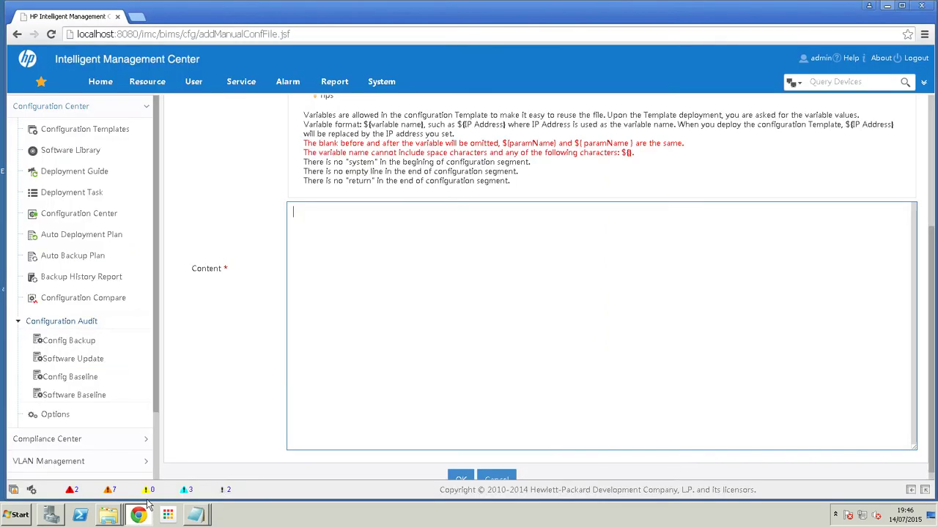
click(428, 262)
key(ctrl+v)
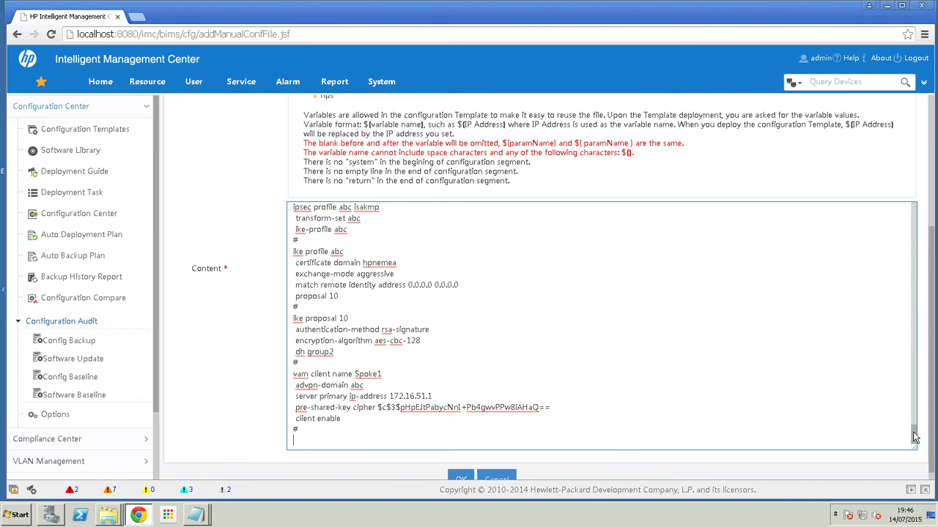
Step: Locate the ${ip_address} variable under interface Tunnel5 in the template content and save the template
drag(913, 438, 912, 308)
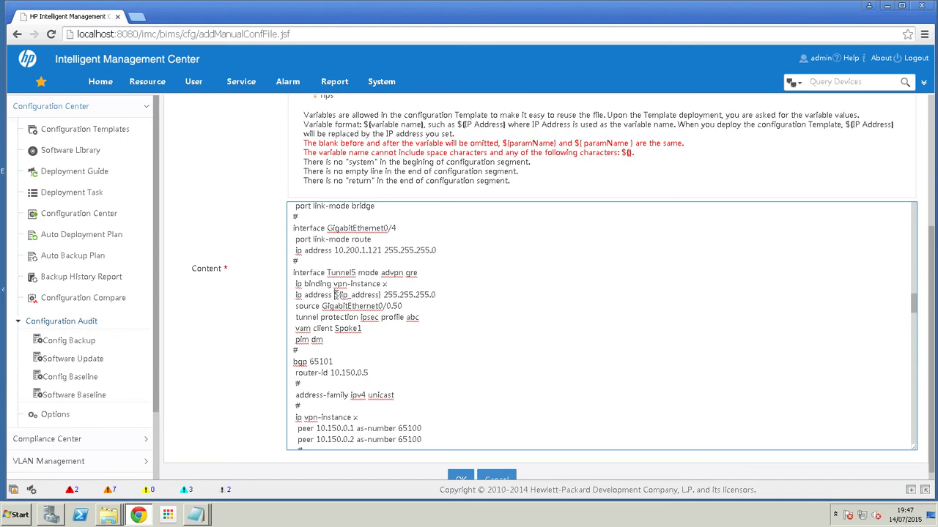
drag(334, 295, 384, 296)
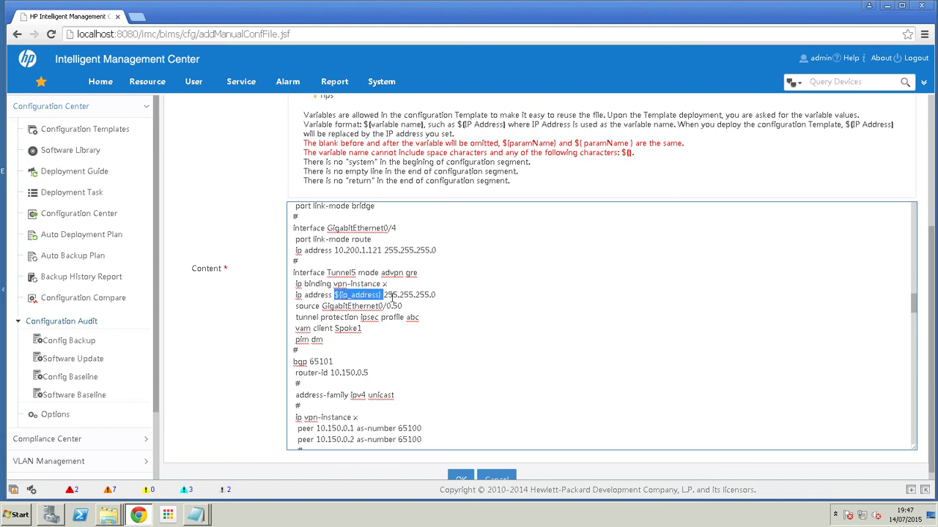
key(Right)
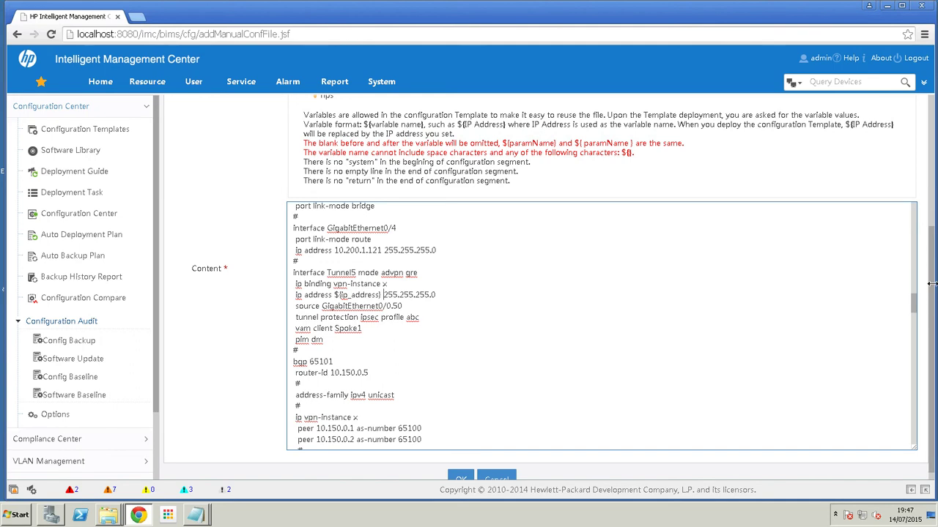
scroll(931, 304, down, 1)
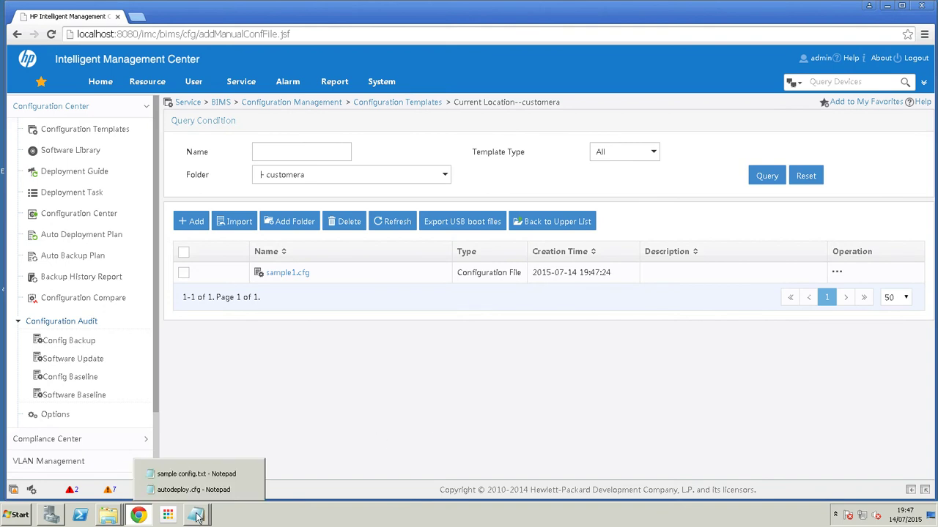
Step: Open autodeploy.cfg in Notepad and examine its interface IP address, ACS URL, CWMP credential and inform interval lines
click(202, 491)
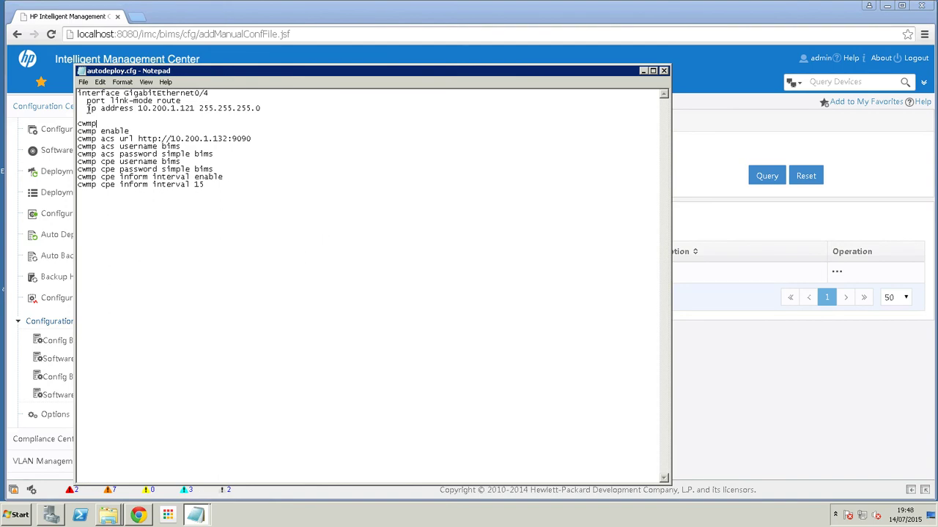
drag(88, 108, 262, 109)
click(270, 123)
click(265, 109)
drag(262, 109, 86, 108)
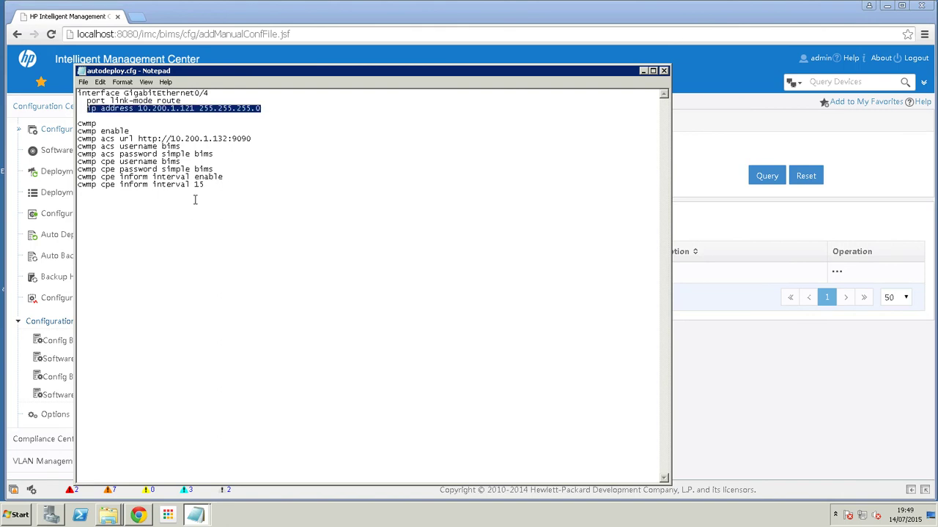
click(200, 199)
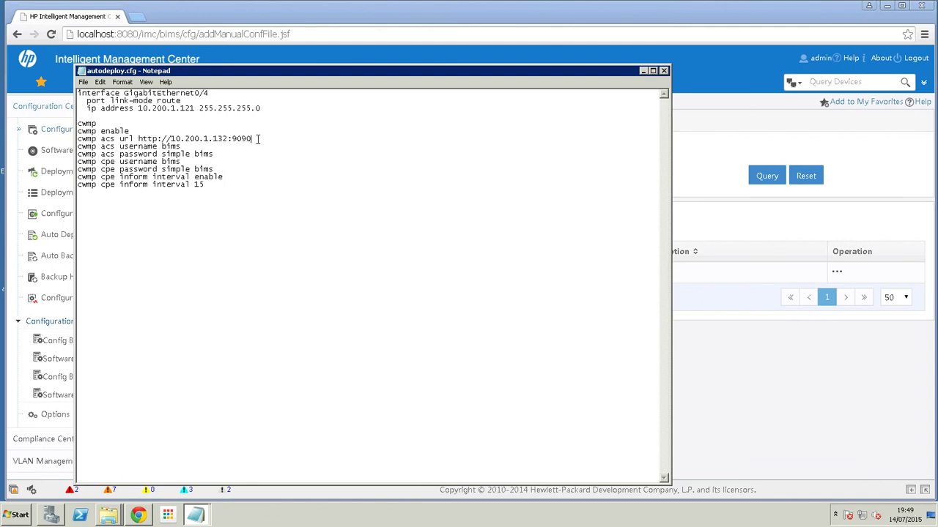
drag(257, 138, 77, 139)
drag(236, 178, 81, 155)
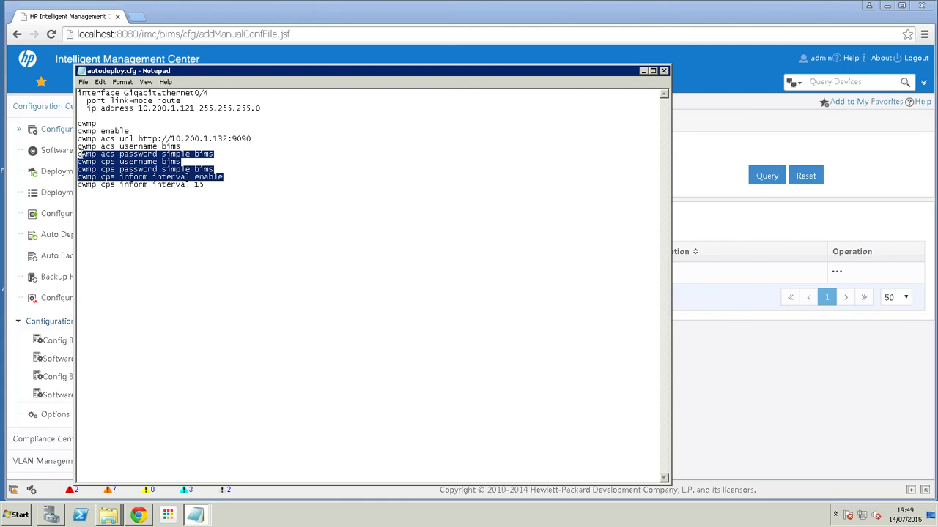
click(468, 193)
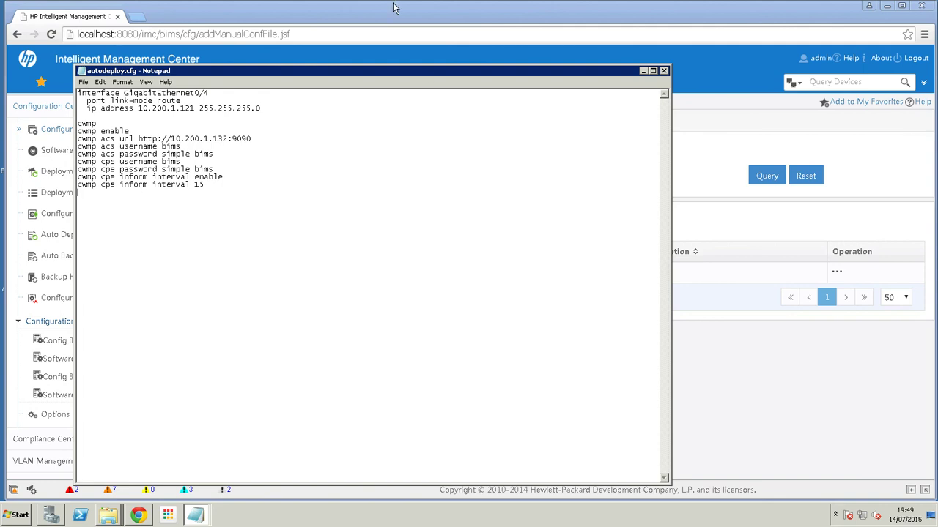
Step: Leave the remote desktop, switch to the PuTTY session and show the router's complete version information with dis version
mouse_move(634, 20)
click(586, 7)
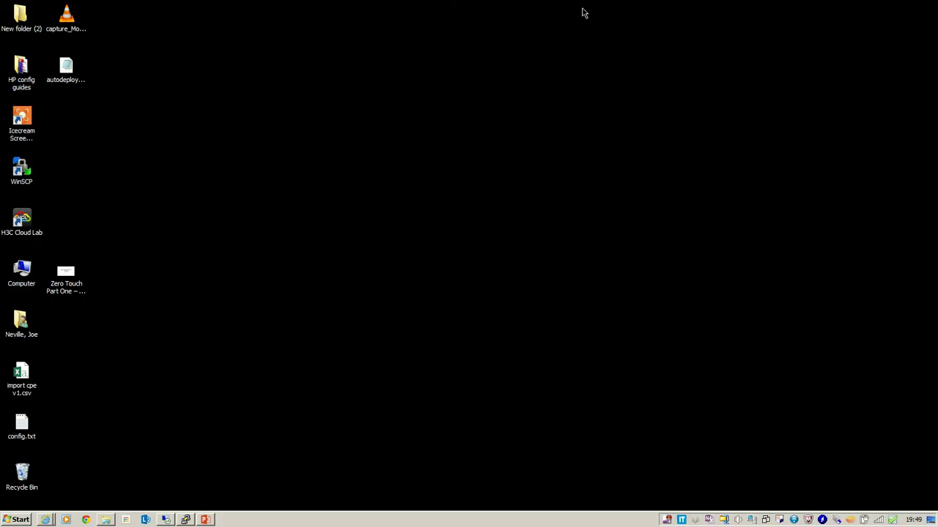
click(183, 519)
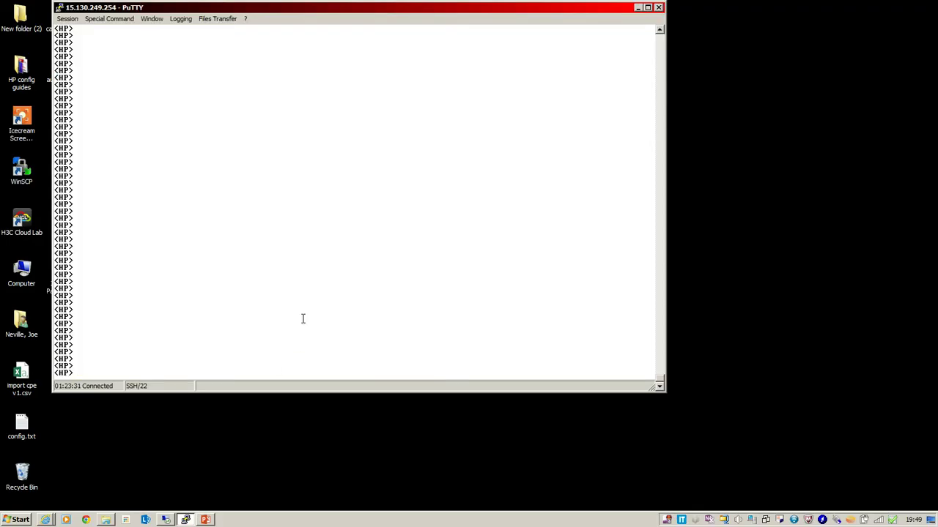
text(dis ver)
key(Tab)
key(Return)
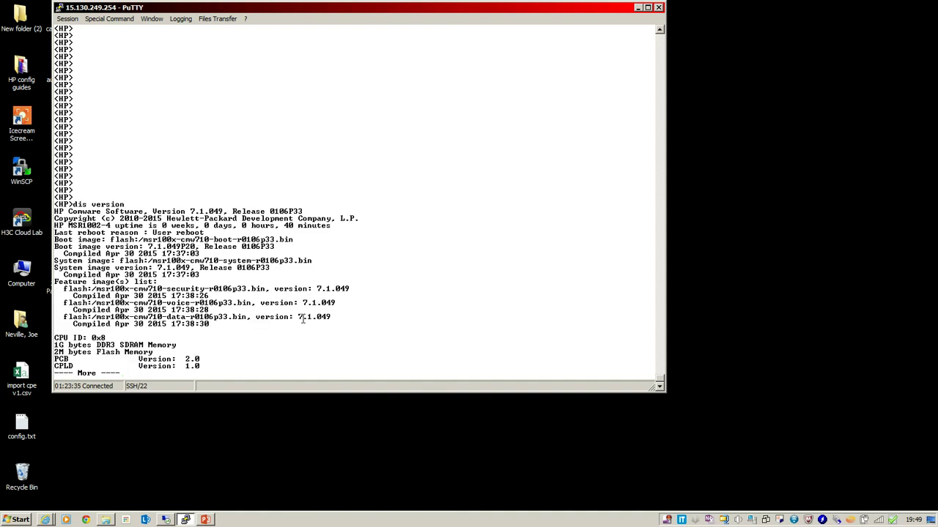
key(space)
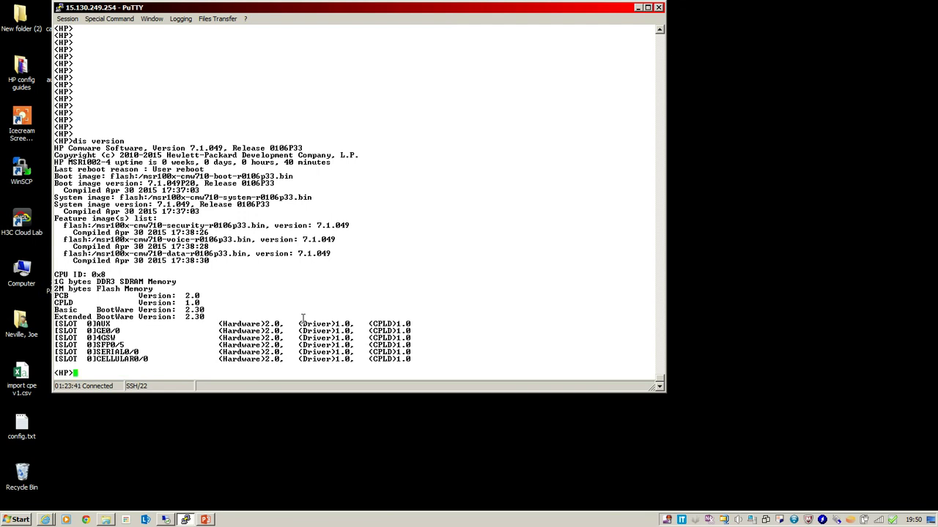
Step: Display the router's current configuration with dis current-configuration and page through to the end
key(Return)
key(Return)
text(dis cur)
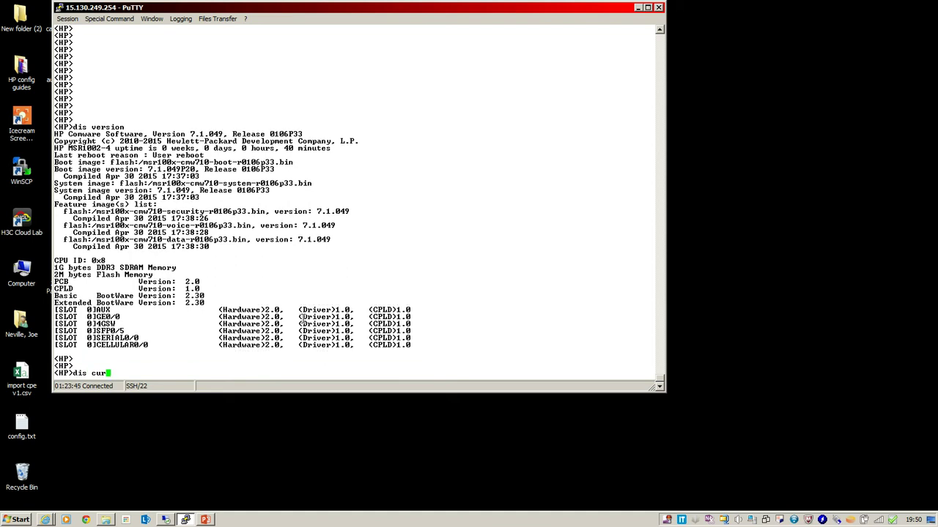
key(Tab)
key(Return)
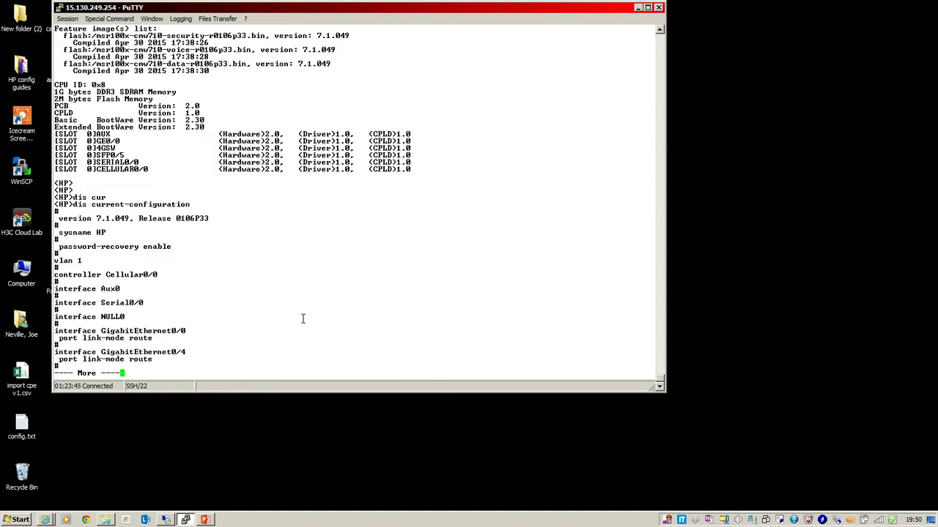
key(space)
key(space)
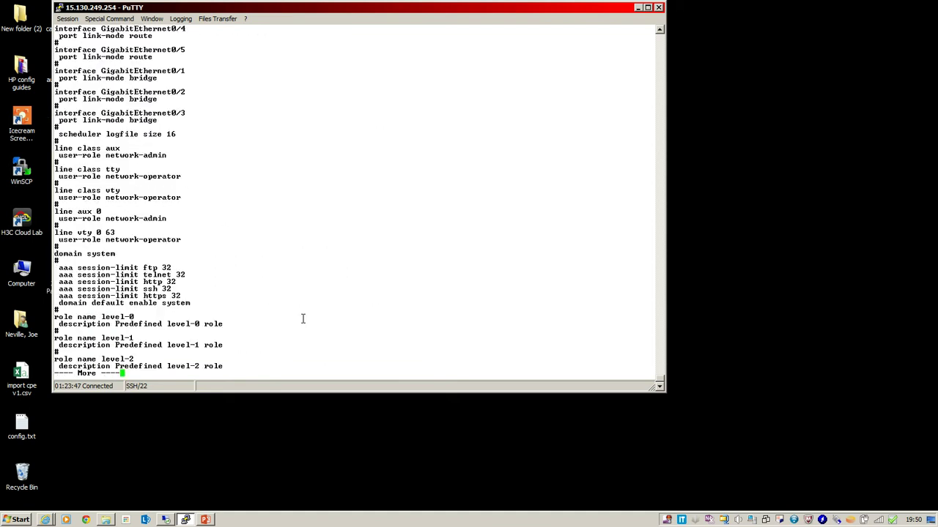
key(space)
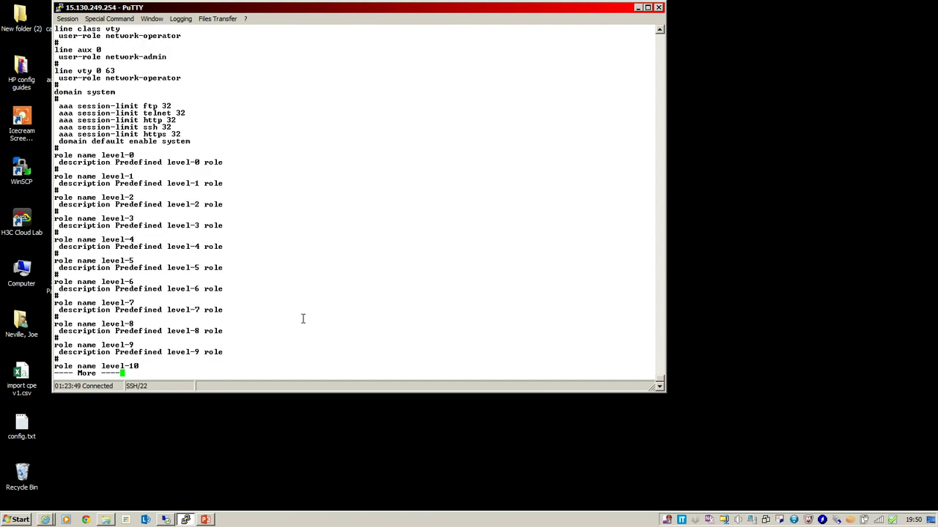
key(space)
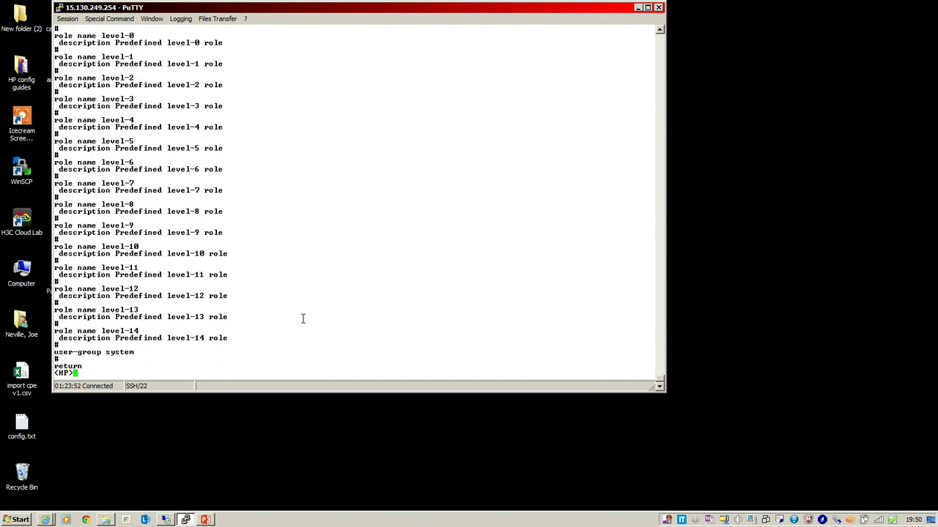
Step: List the files on the router's USB drive with dir usba0:/
key(Return)
key(Return)
text(dir usb)
key(Tab)
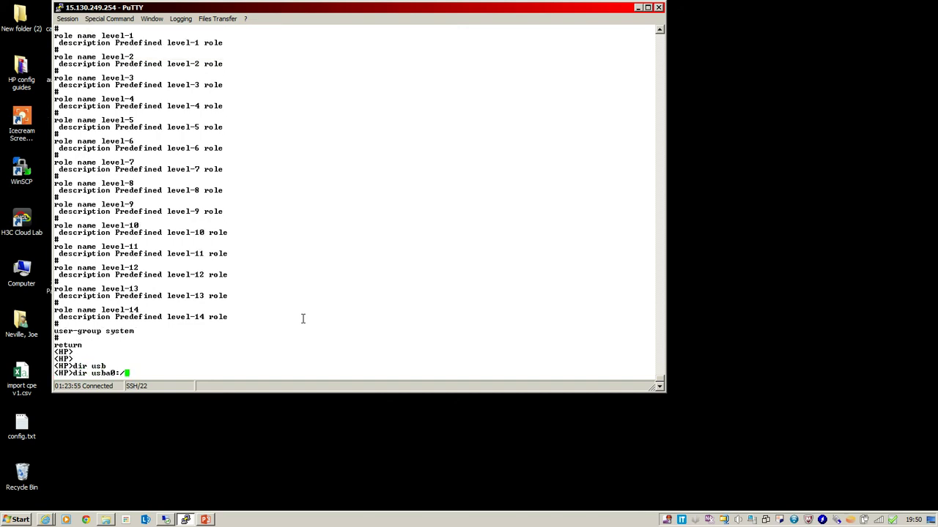
key(Return)
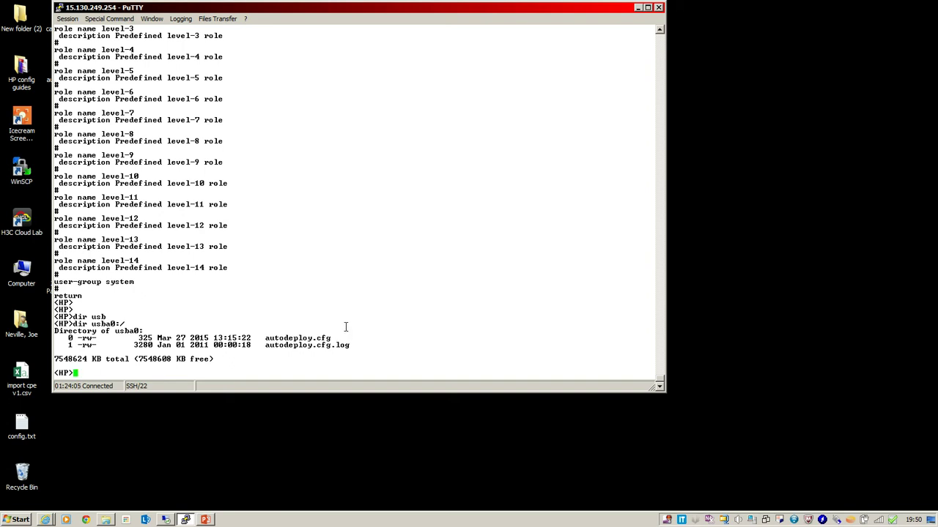
Step: Display the contents of the autodeployment file on the router's USB drive with more usba0:/autodeploy.cfg
text(more au)
key(Tab)
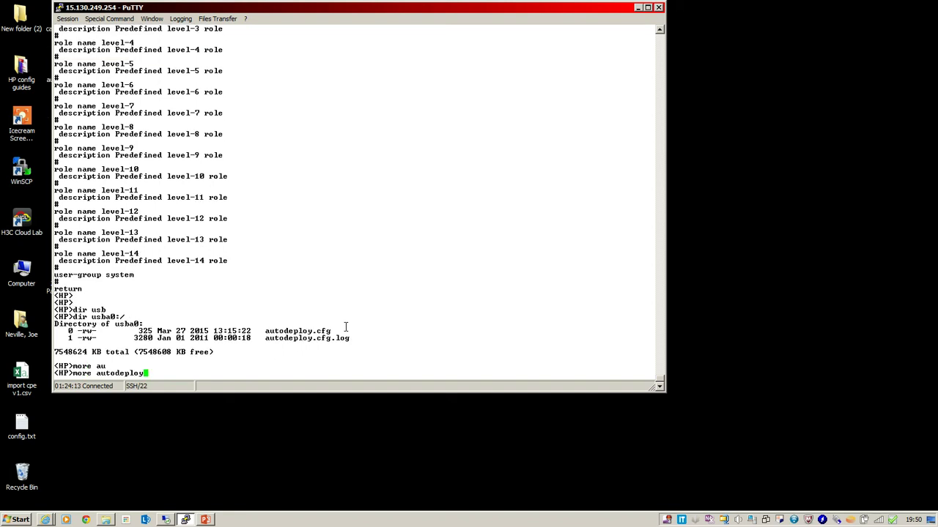
key(BackSpace)
key(BackSpace)
key(BackSpace)
key(BackSpace)
key(BackSpace)
key(BackSpace)
key(BackSpace)
key(BackSpace)
key(BackSpace)
key(BackSpace)
text(us)
key(Tab)
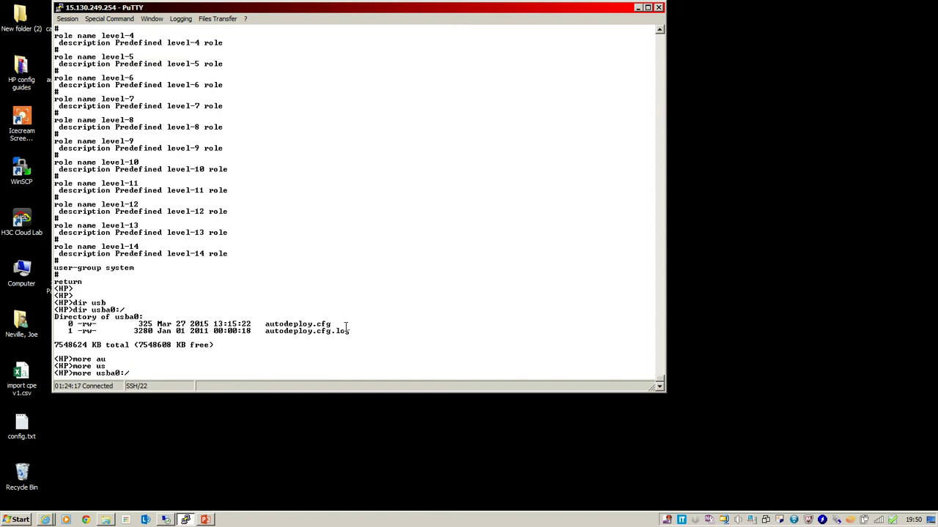
text(au)
key(Tab)
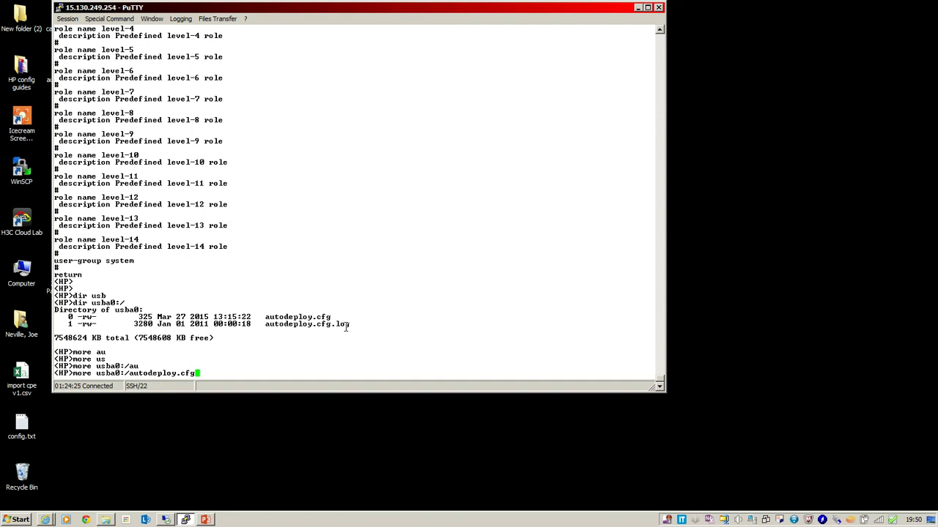
key(Return)
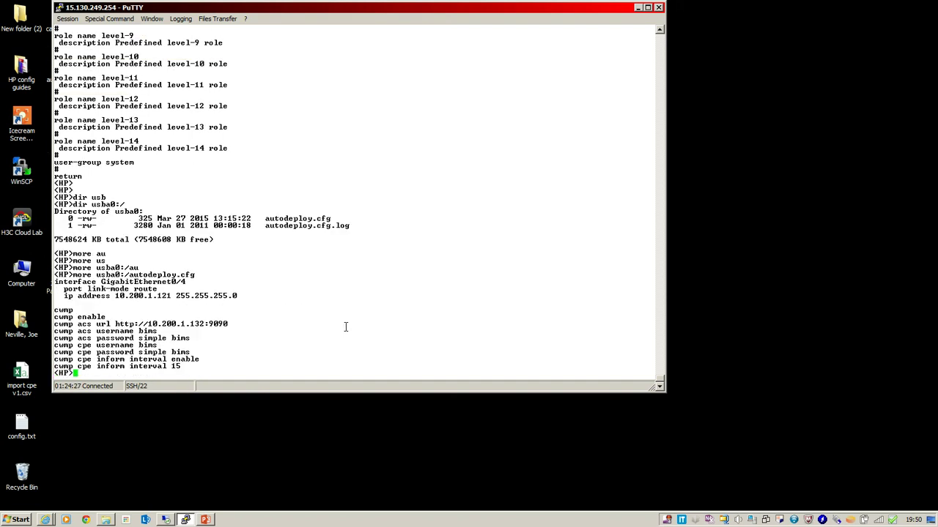
key(Return)
key(Return)
key(Return)
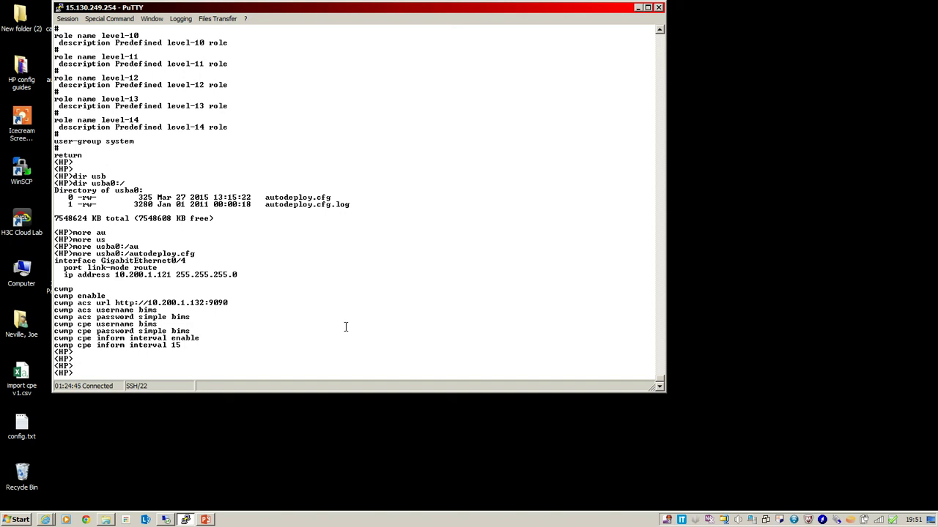
Step: Return to the remote desktop, bring the Intelligent Management Center browser window forward and open the BIMS Add CPE page
click(146, 520)
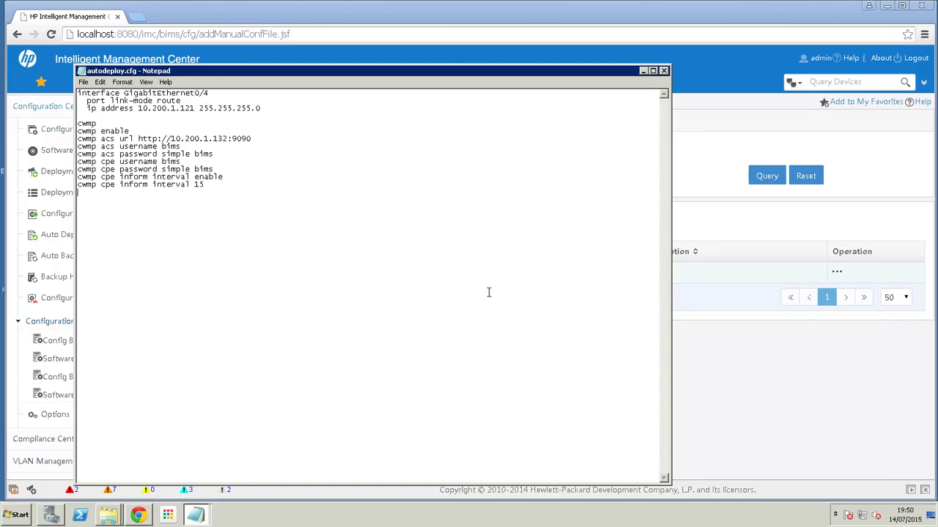
click(707, 75)
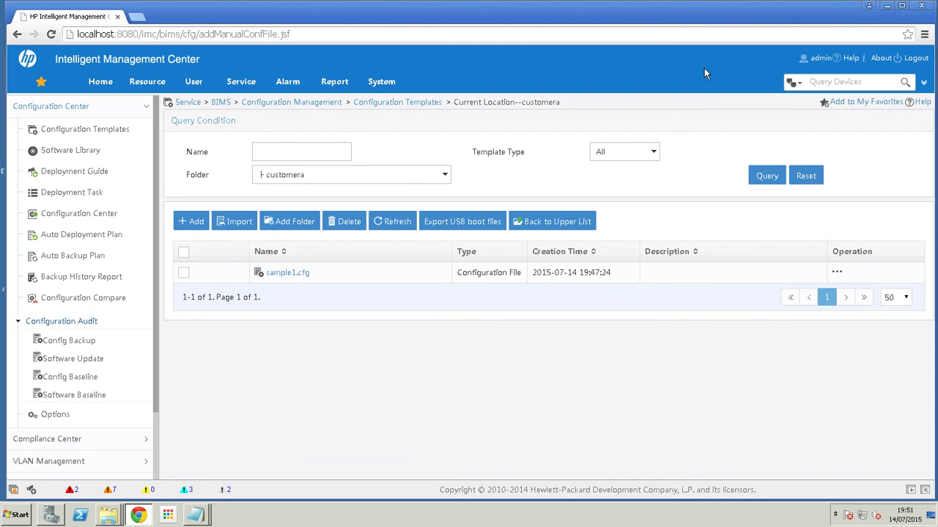
click(234, 82)
mouse_move(252, 156)
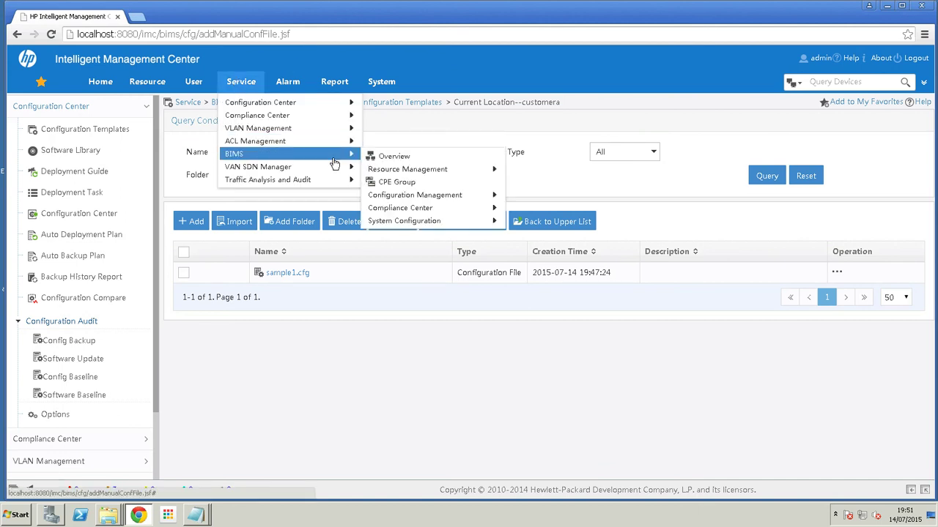
mouse_move(422, 174)
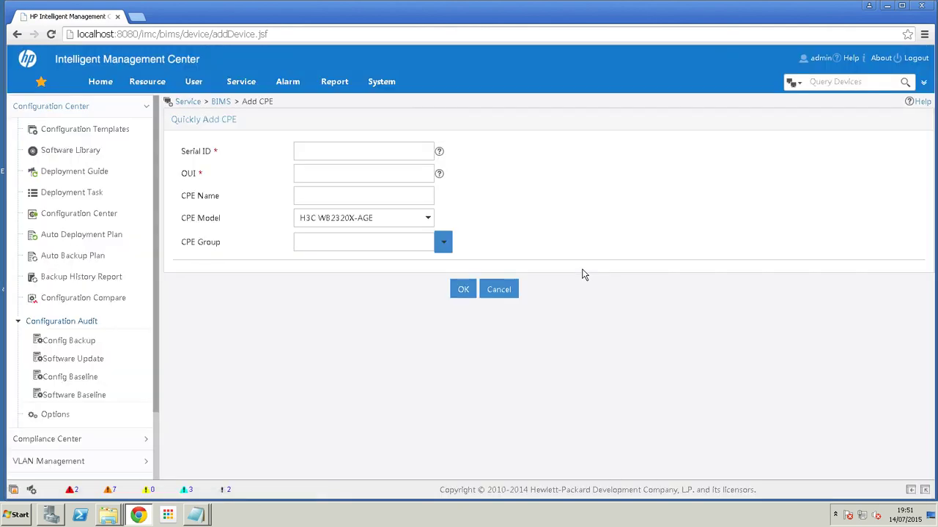
Step: Enter Serial ID CN4BGG2070 and OUI 000FE2 for the new CPE
click(317, 147)
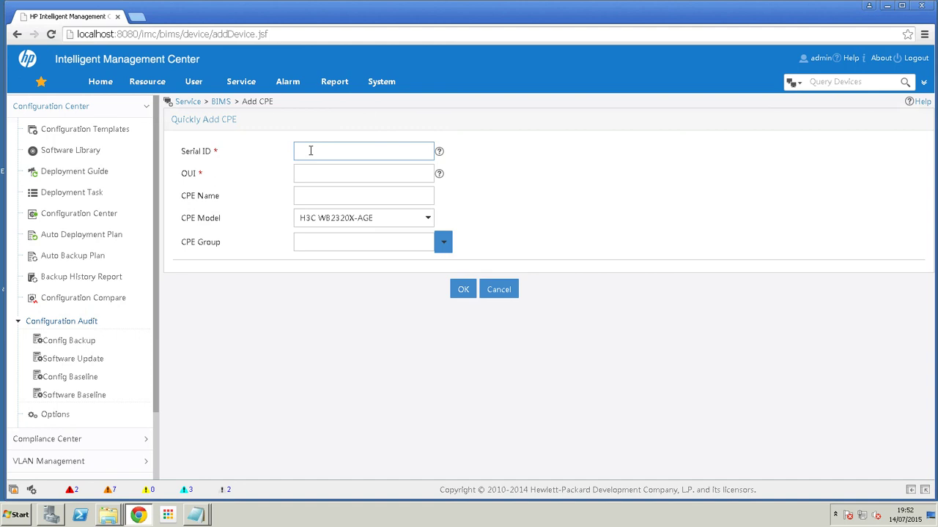
click(311, 150)
text(c)
click(314, 170)
click(313, 171)
text(0)
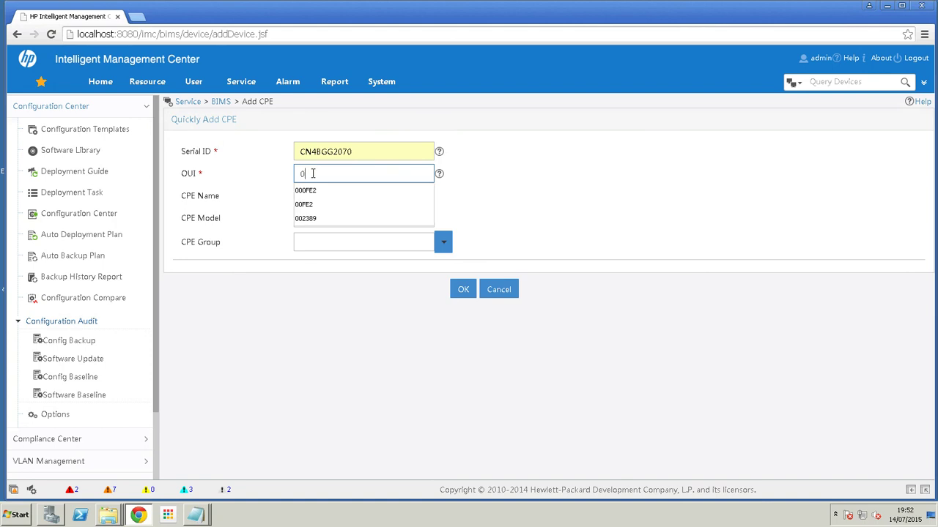
click(311, 190)
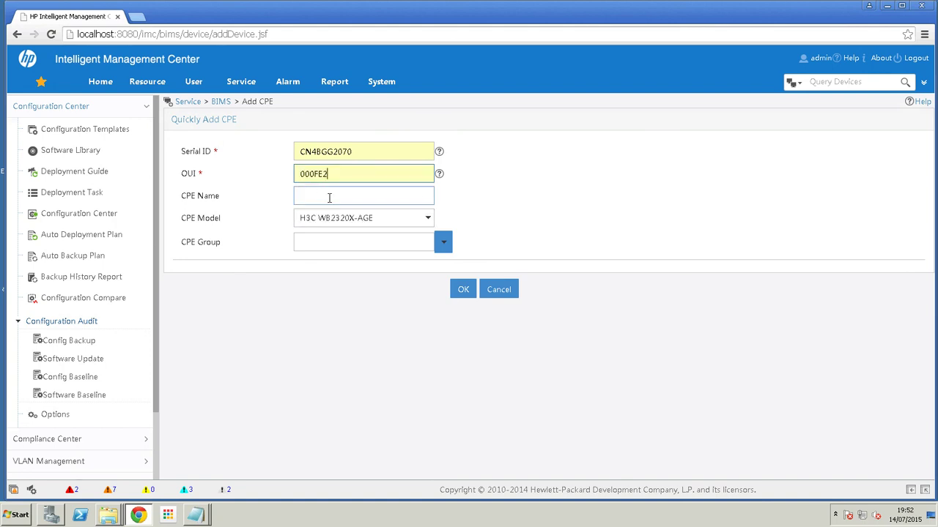
Step: Name the CPE bob7, set its model to HP MSR1002-4 and add it to BIMS
click(328, 196)
text(bob7)
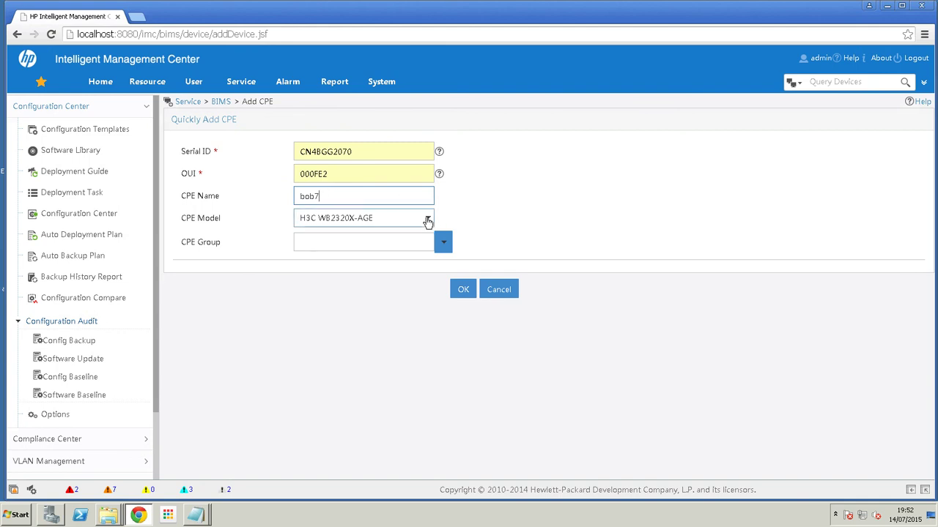
click(427, 218)
drag(432, 240, 428, 325)
click(396, 315)
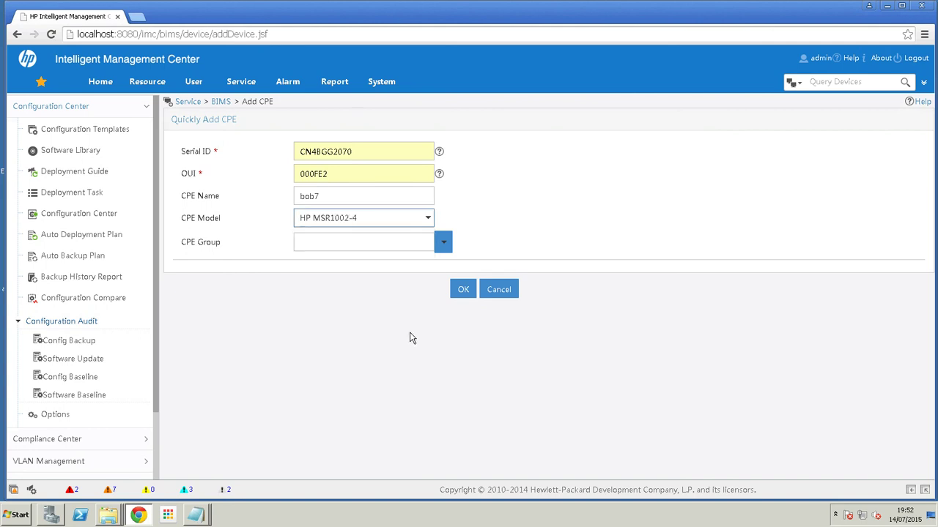
click(464, 292)
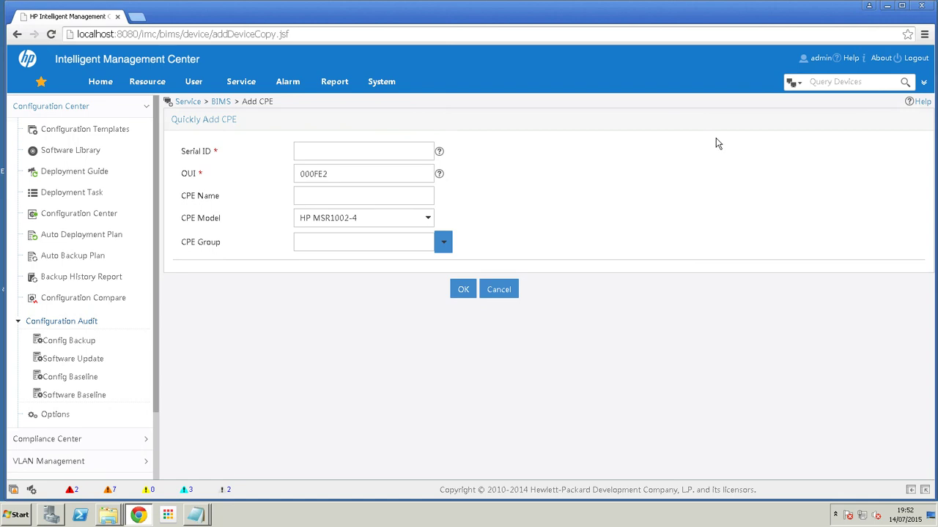
Step: Start an auto deploy configuration by CPE from the BIMS Deployment Guide, using sample1.cfg from the customera folder
click(242, 81)
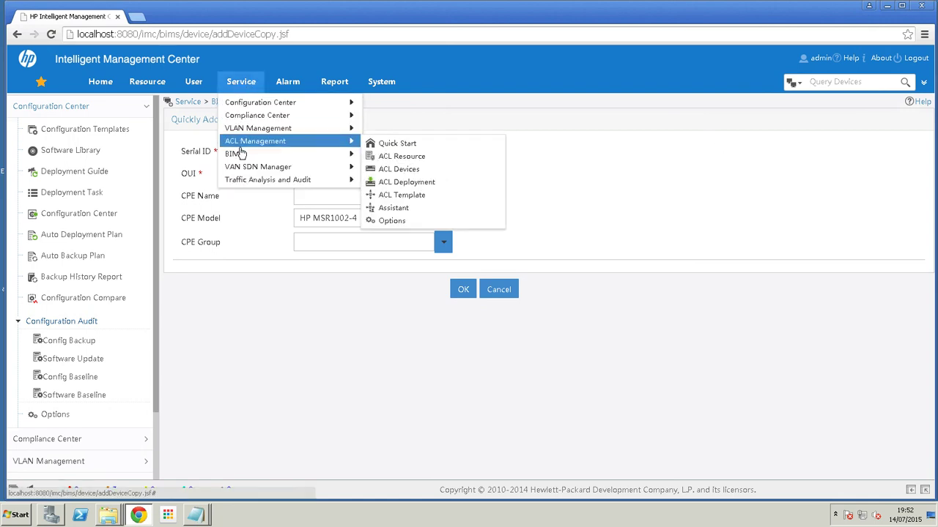
mouse_move(242, 154)
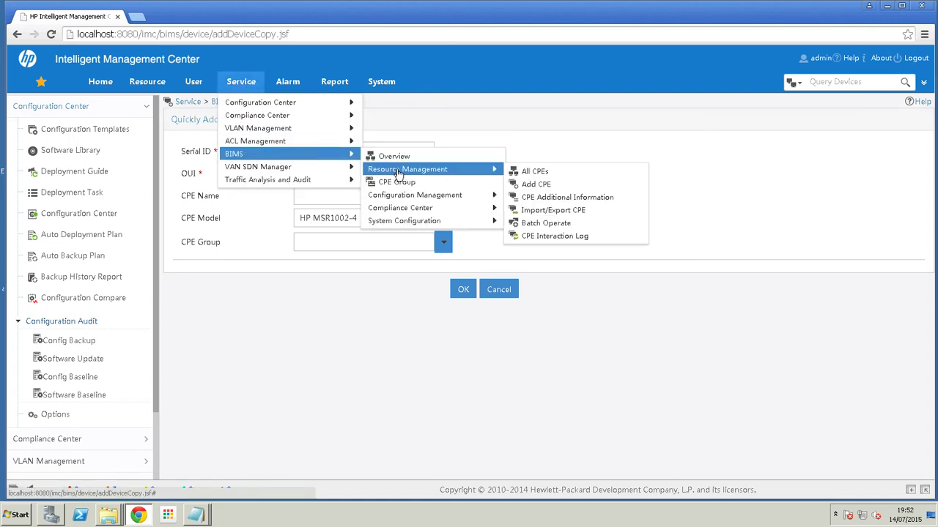
mouse_move(423, 196)
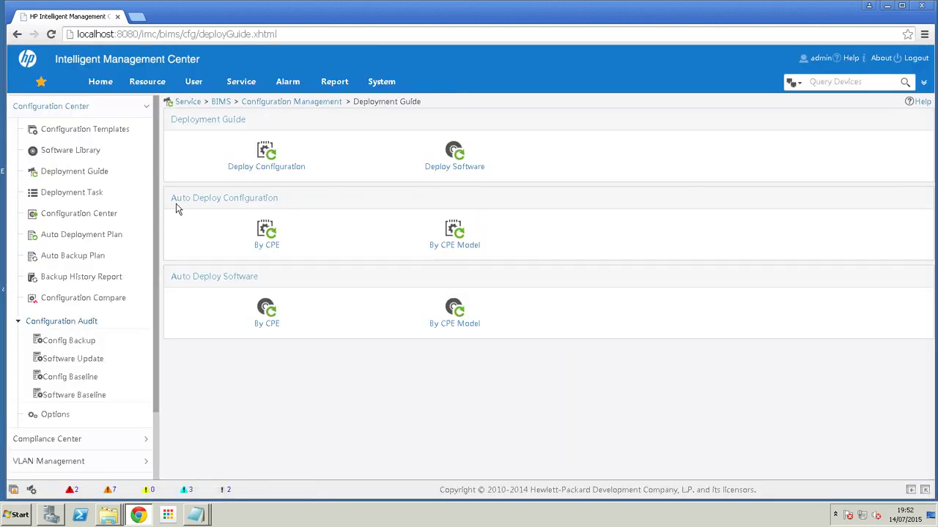
click(265, 240)
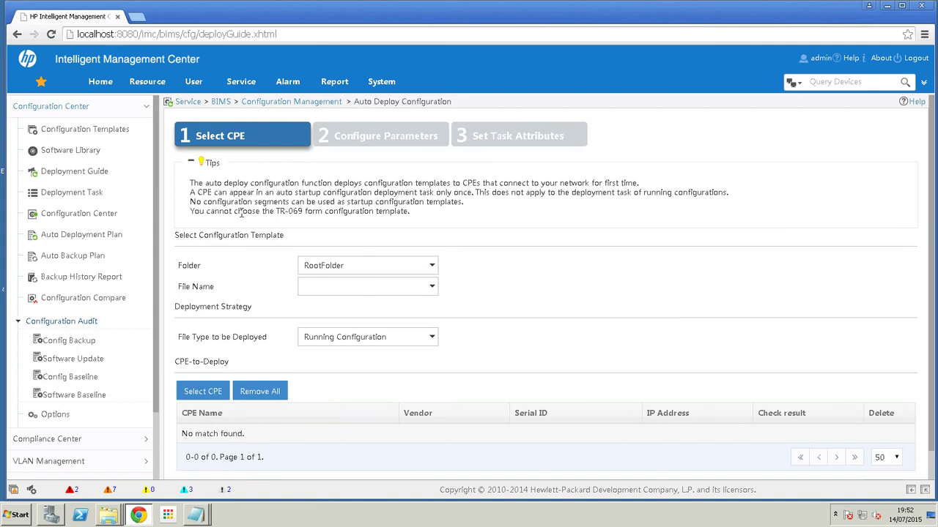
click(431, 266)
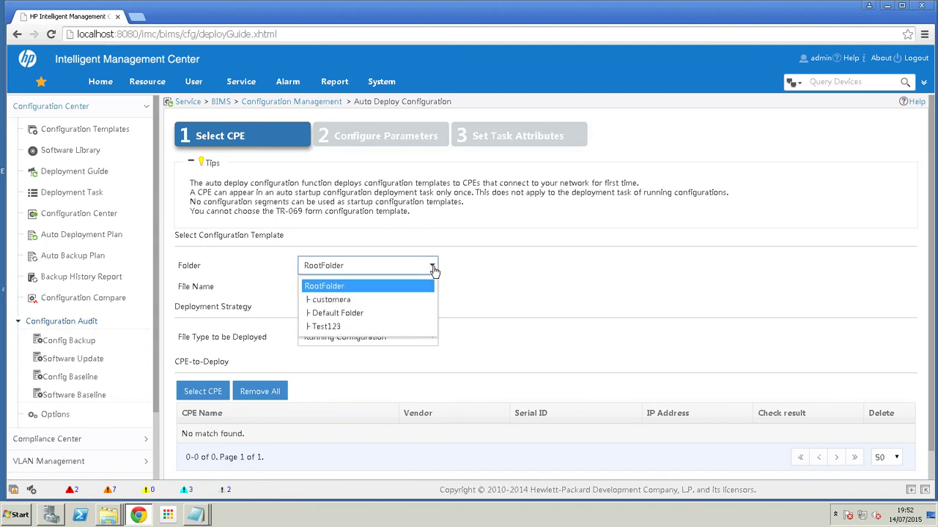
click(388, 304)
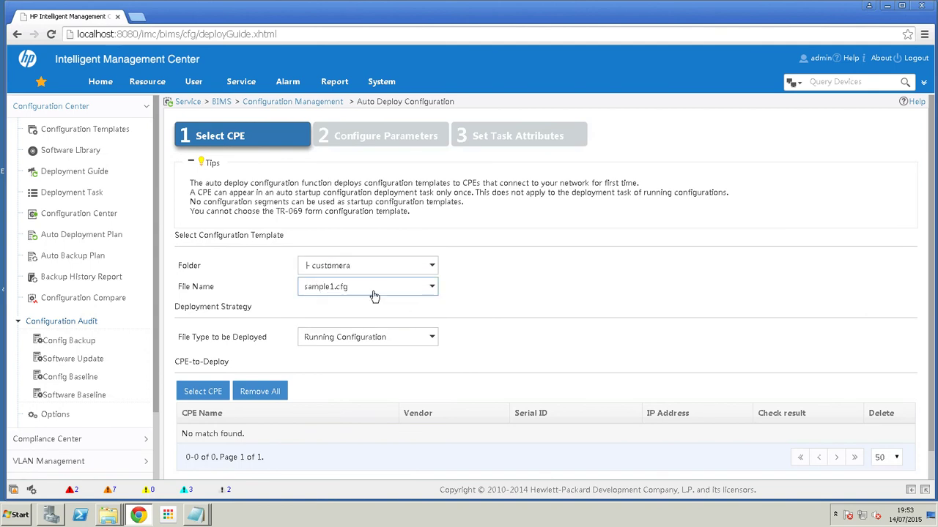
Step: Select bob7 as the CPE to deploy to and proceed to the Configure Parameters stage
scroll(889, 318, down, 1)
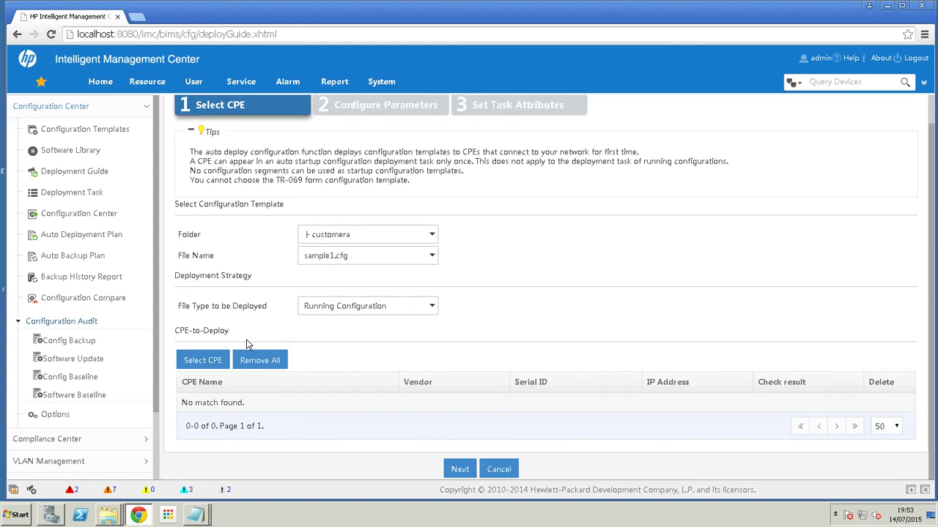
click(212, 360)
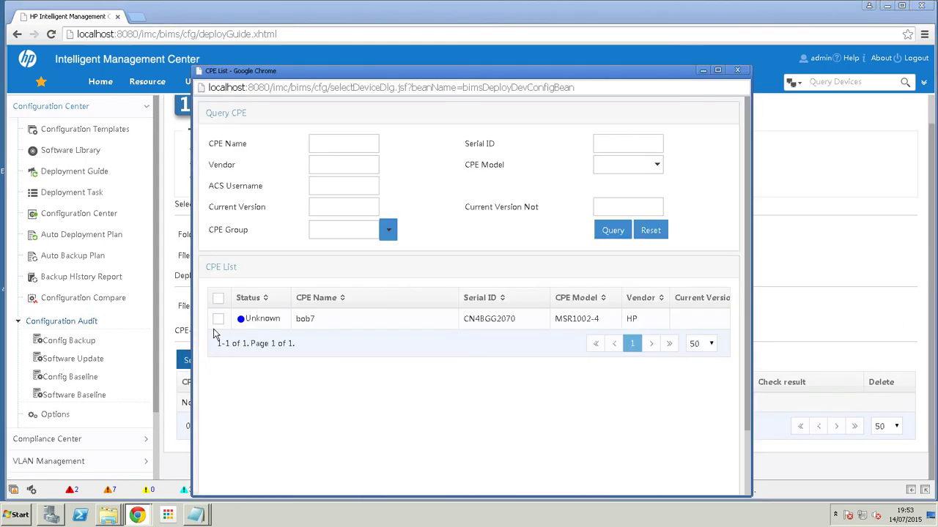
click(221, 321)
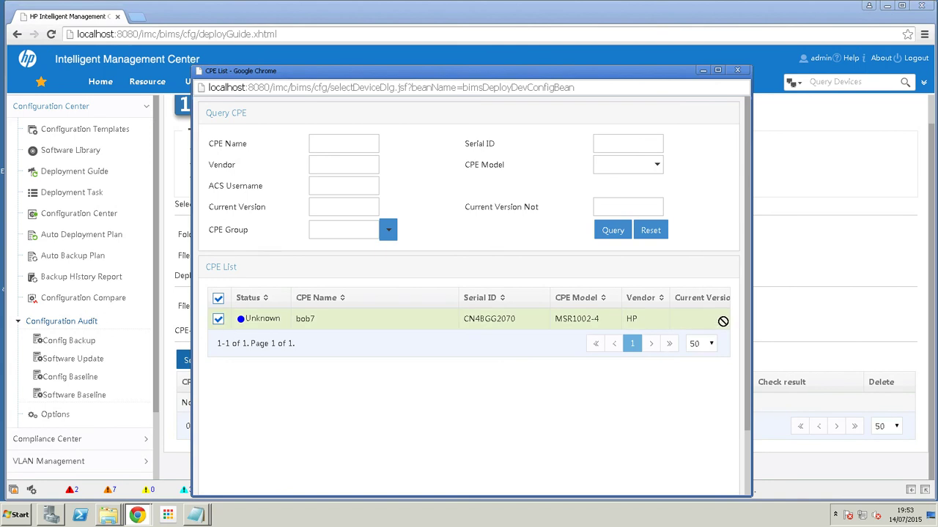
scroll(748, 329, down, 2)
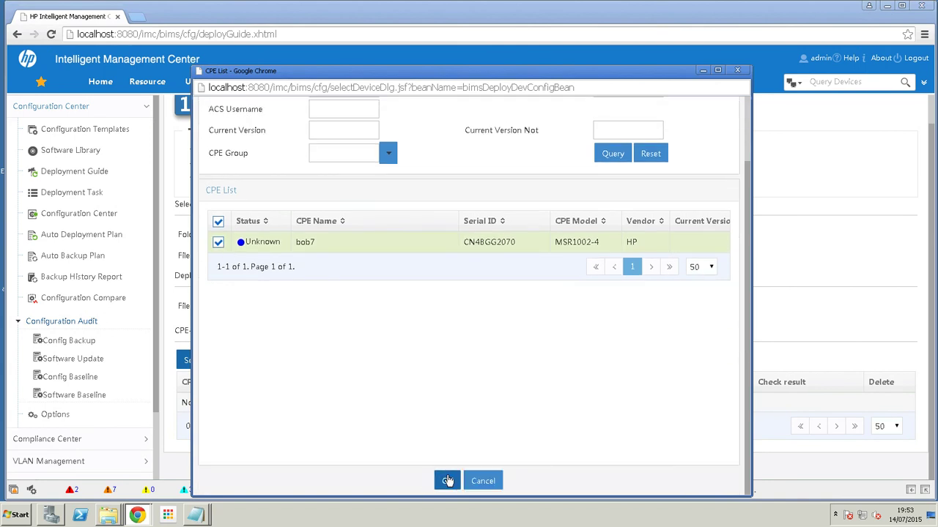
click(448, 481)
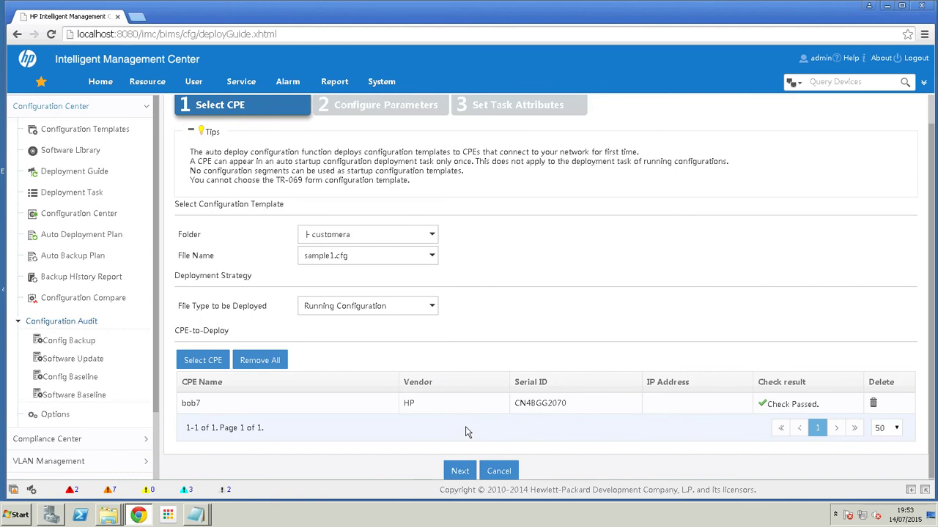
click(461, 475)
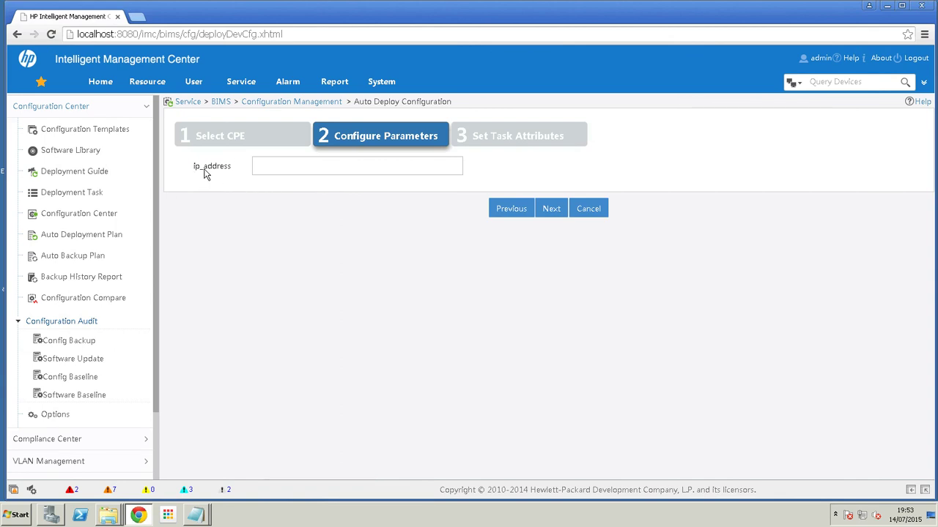
Step: Set the ip_address parameter to 10.150.0.5 and finish creating the deployment task
click(270, 164)
text(10.150.0.5)
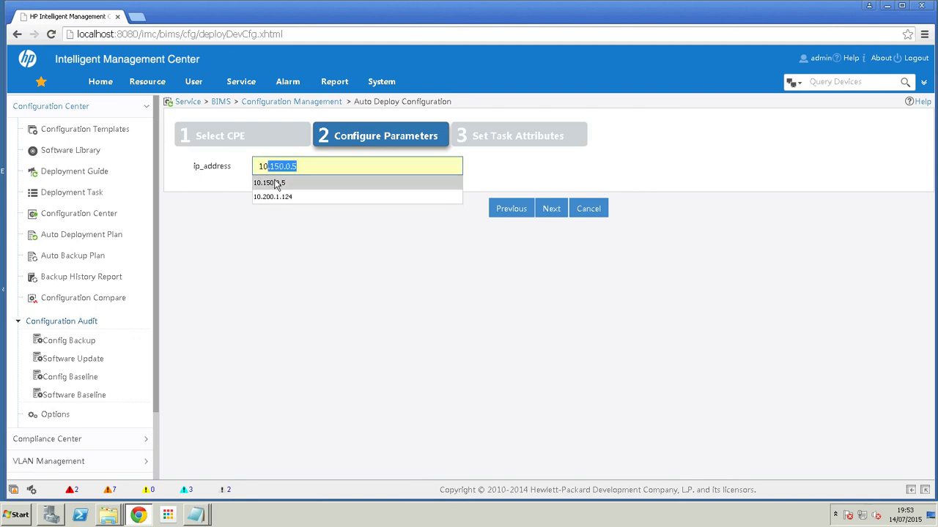
click(276, 183)
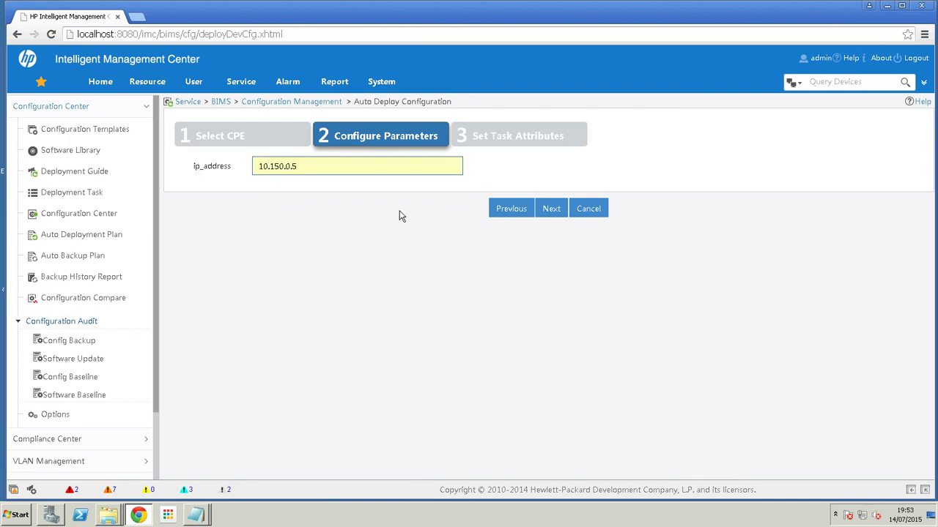
click(552, 211)
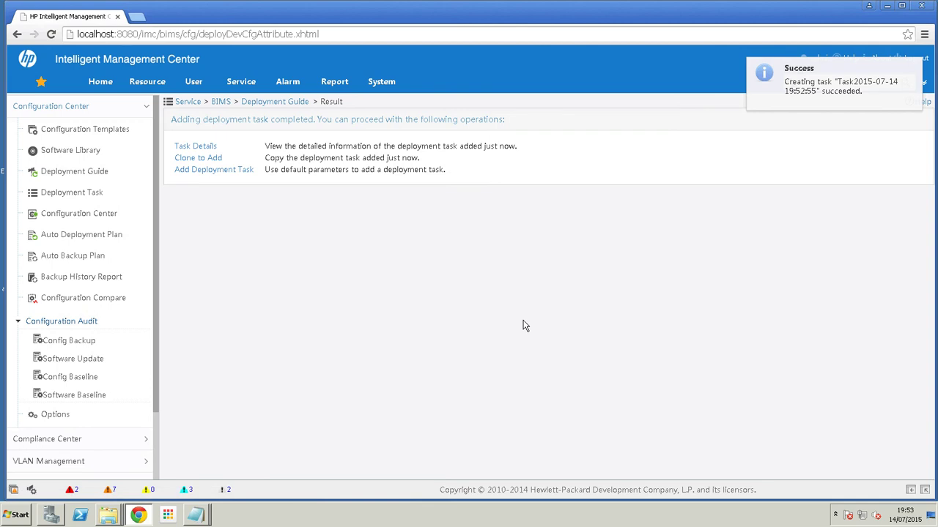
Step: Switch to the PuTTY session and reboot the router without saving its current configuration
mouse_move(586, 5)
click(587, 9)
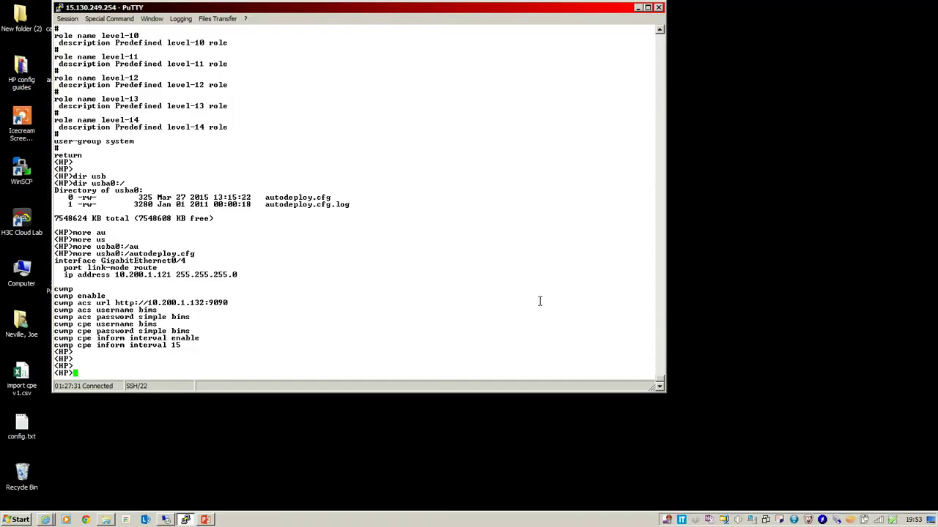
double_click(460, 299)
key(Return)
key(Return)
key(Return)
key(Return)
key(Return)
key(Return)
key(Return)
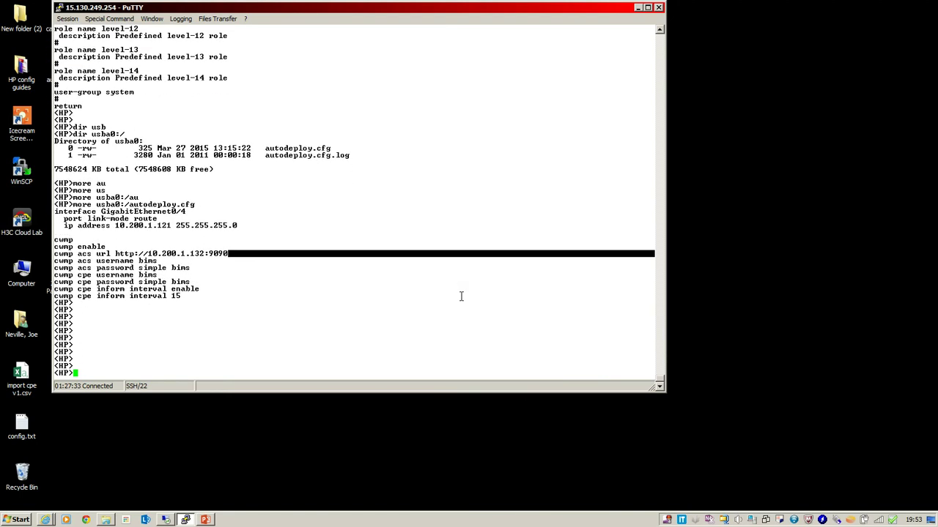
text(reboot)
key(Return)
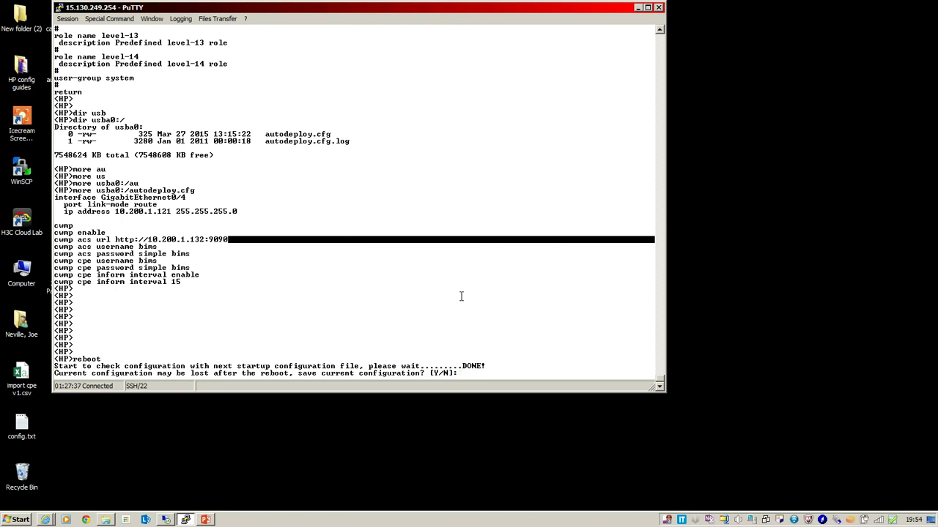
text(n)
text(y)
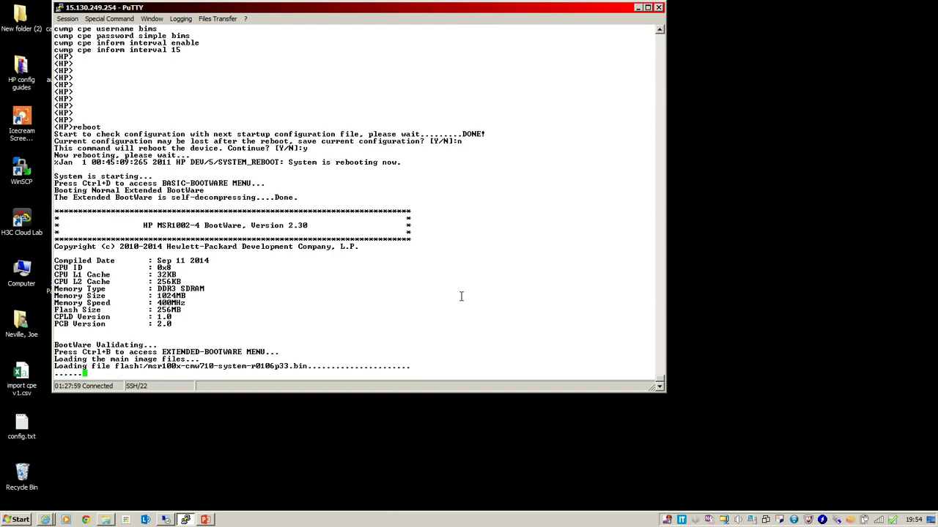
right_click(668, 519)
click(583, 455)
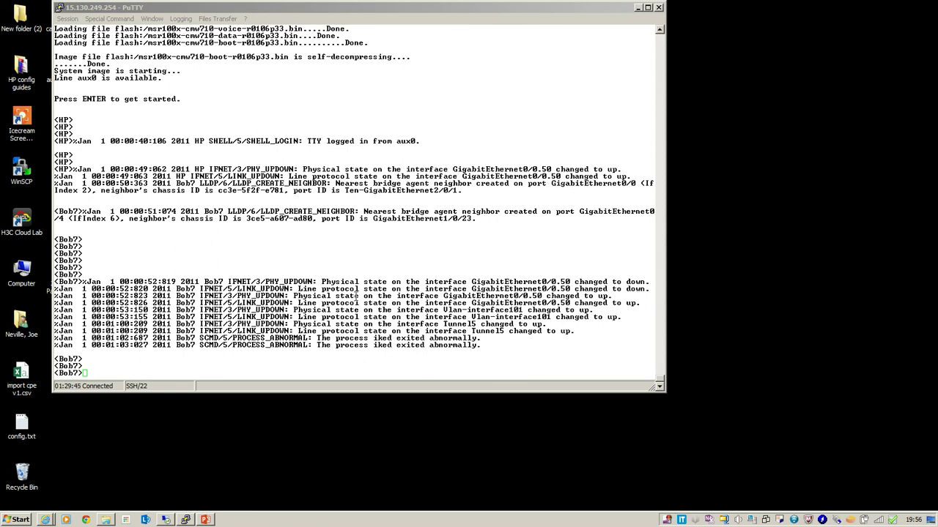
Step: Review the router's boot and interface messages in the PuTTY session, then return to the Bob7 command prompt
click(659, 31)
click(659, 31)
click(660, 31)
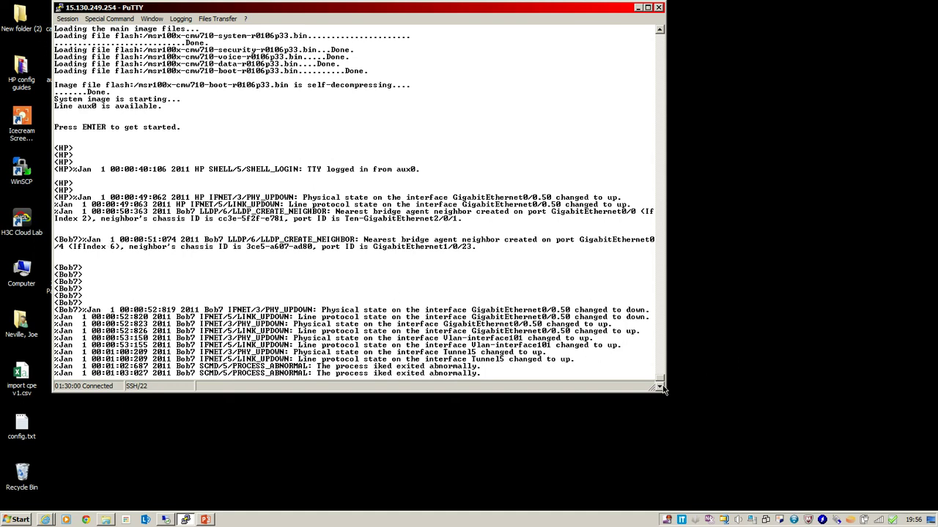
key(Return)
key(Return)
key(Return)
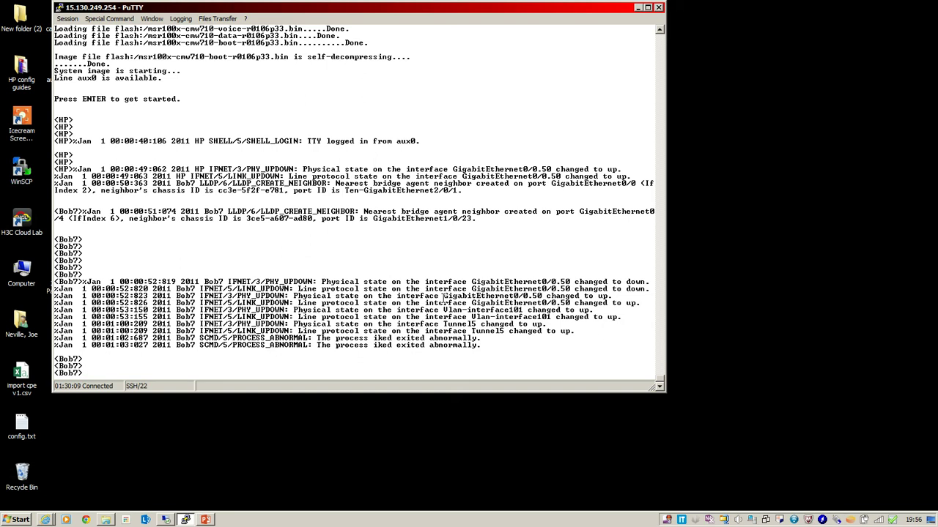
Step: Switch to the remote desktop running HP Intelligent Management Center and view the BIMS list of all CPEs to check bob7
click(169, 520)
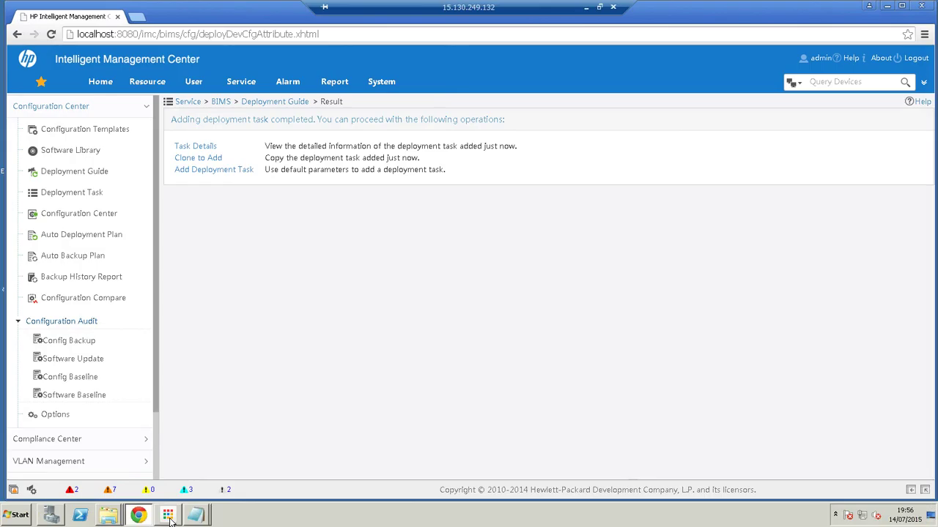
mouse_move(238, 86)
mouse_move(242, 155)
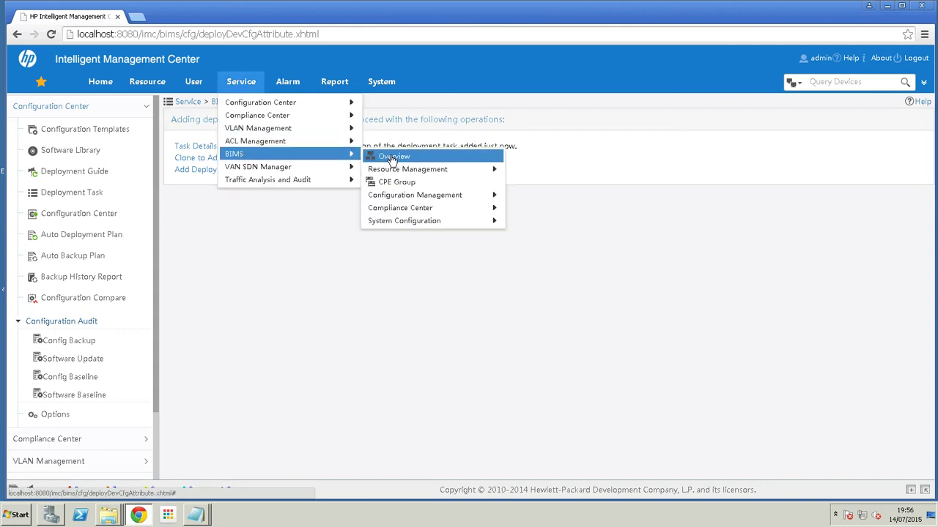
mouse_move(402, 171)
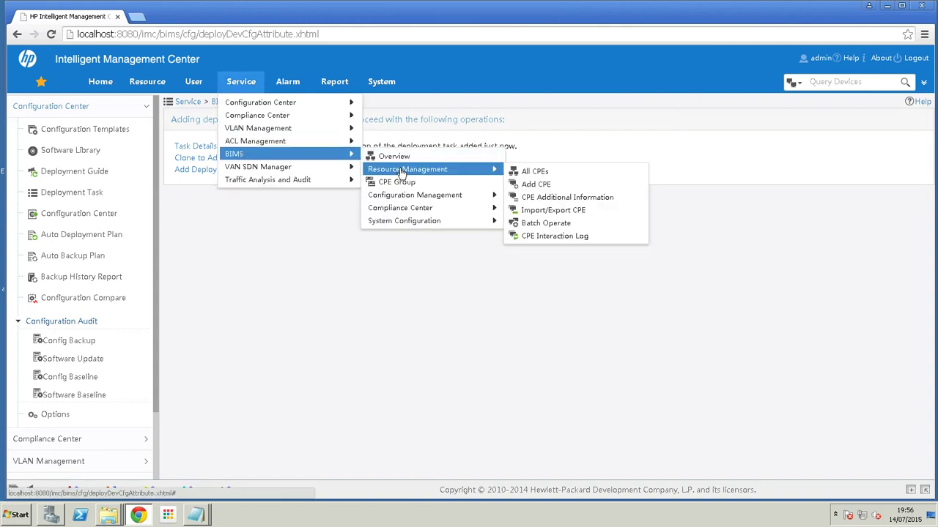
click(528, 172)
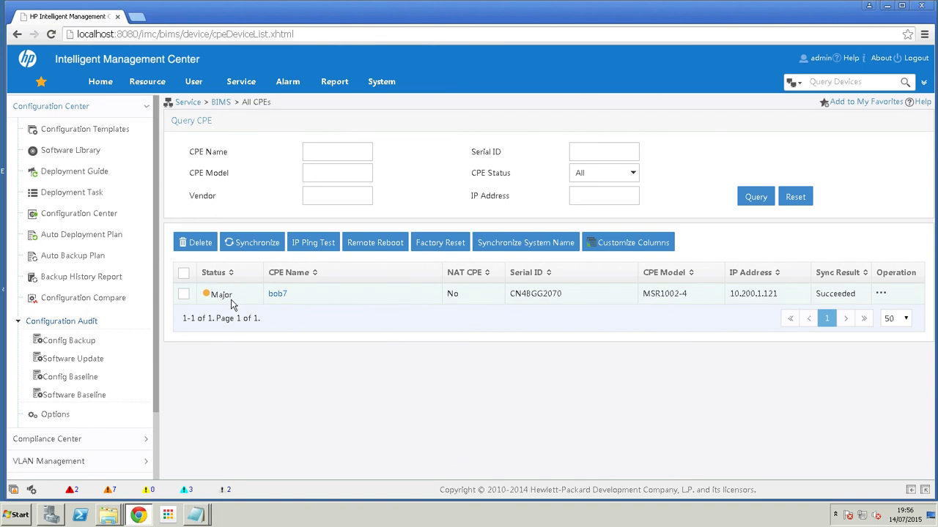
Step: Leave the remote desktop session and switch to the "Zero Touch Part One – HP IMC" presentation in PowerPoint
key(ctrl+alt+Home)
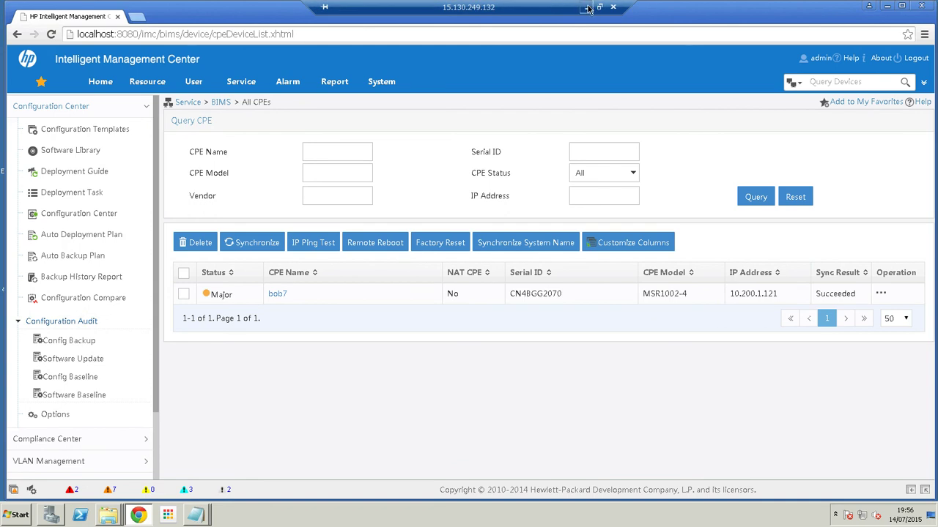
key(alt+Tab)
click(205, 519)
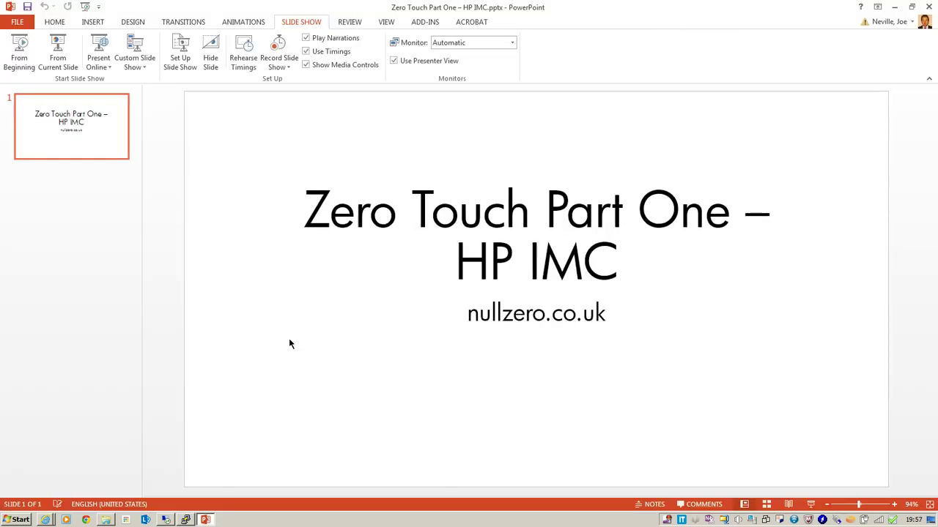